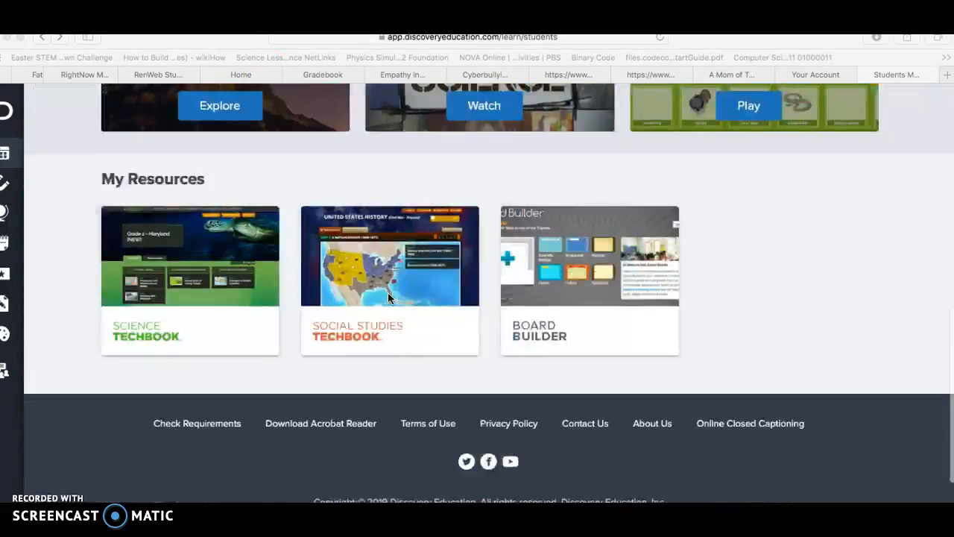
Open Board Builder from My Resources and look over the available board templates and themes.
scroll(388, 292, down, 1)
click(583, 228)
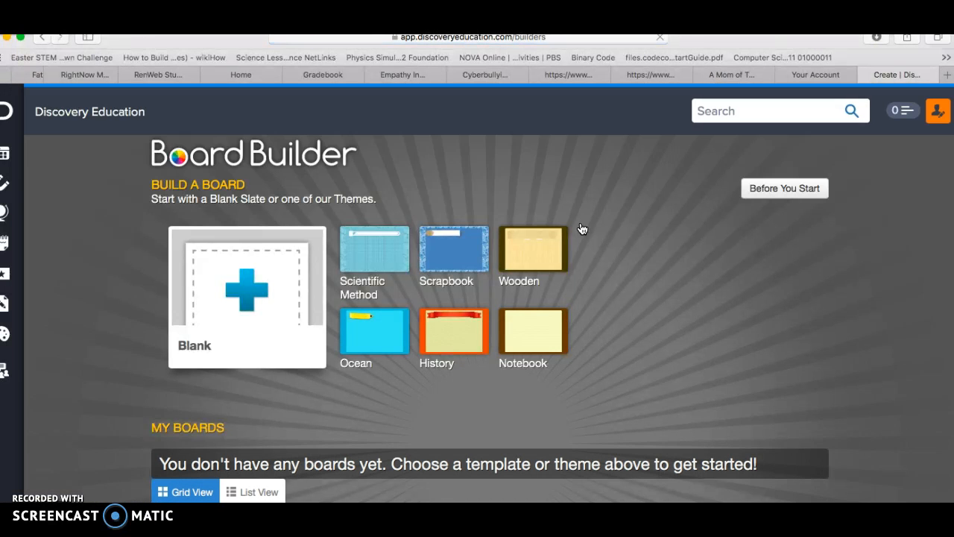
scroll(582, 229, down, 3)
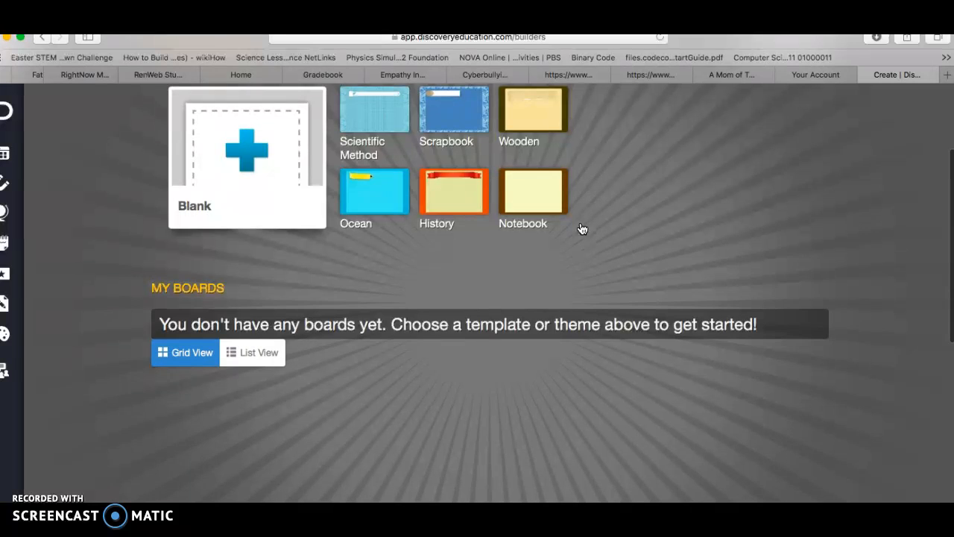
scroll(582, 228, up, 3)
Create a blank board titled "Animal Relationships" and save it in the My Content - Saved folder.
click(306, 261)
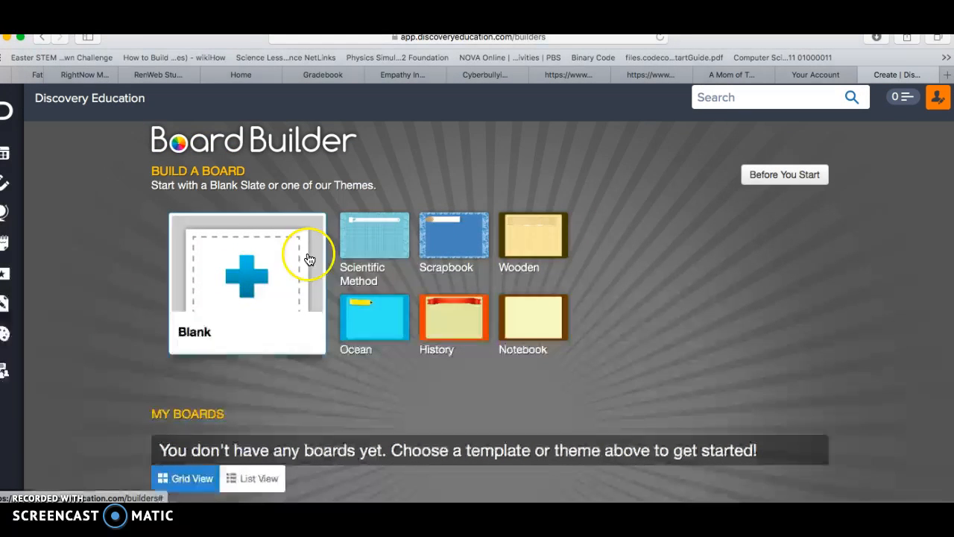
click(232, 273)
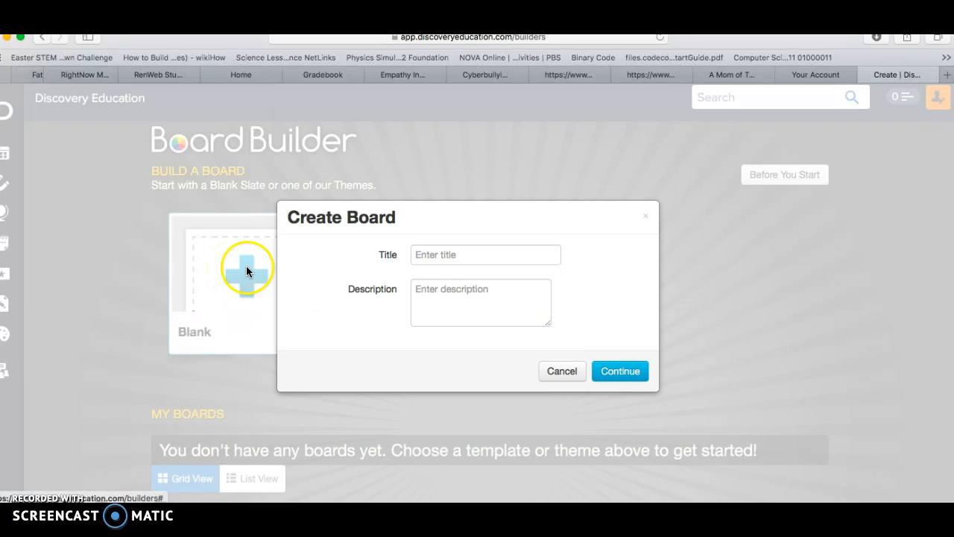
click(495, 257)
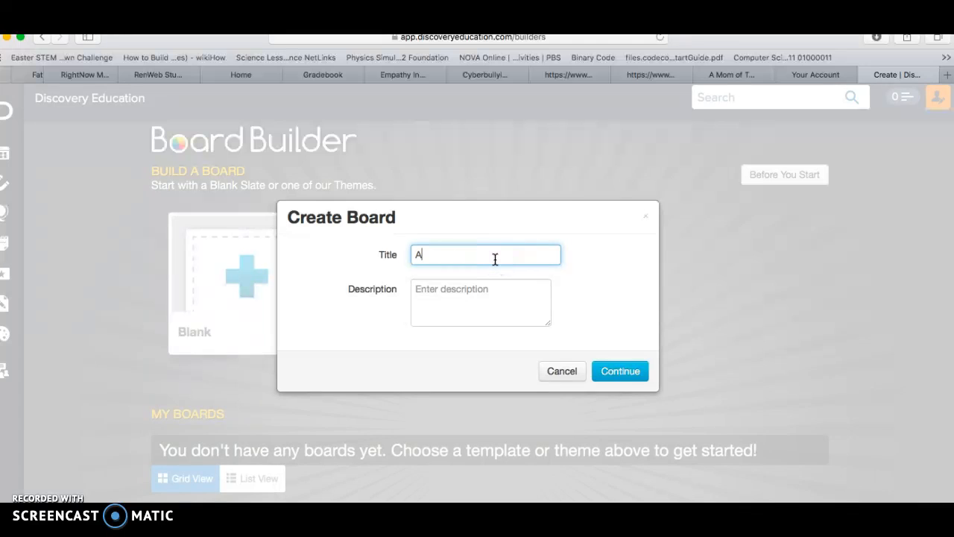
text(Animal Relationshipp)
key(BackSpace)
click(621, 378)
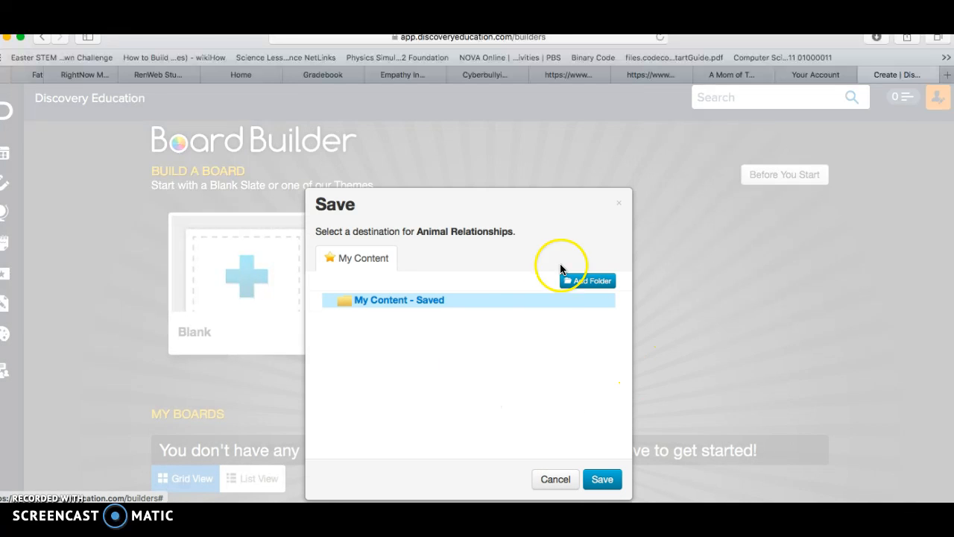
click(607, 479)
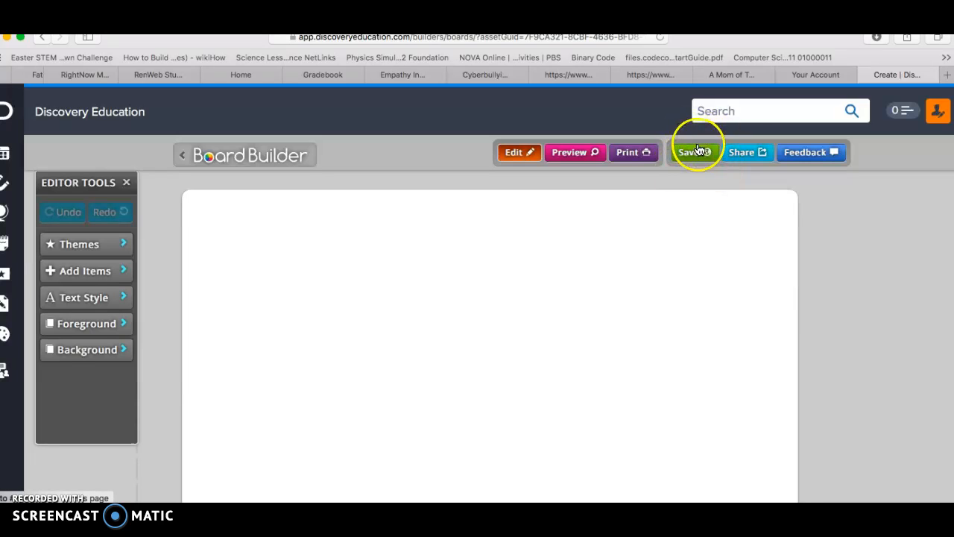
Try the Scientific Method, Scrapbook and Wooden themes on the board, settling on the Ocean theme.
scroll(679, 302, down, 1)
scroll(679, 302, down, 2)
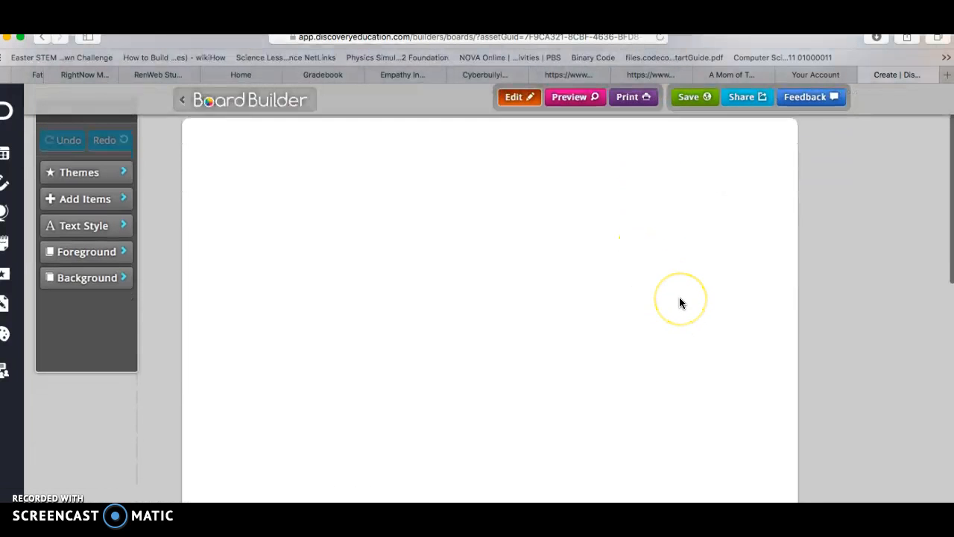
click(100, 215)
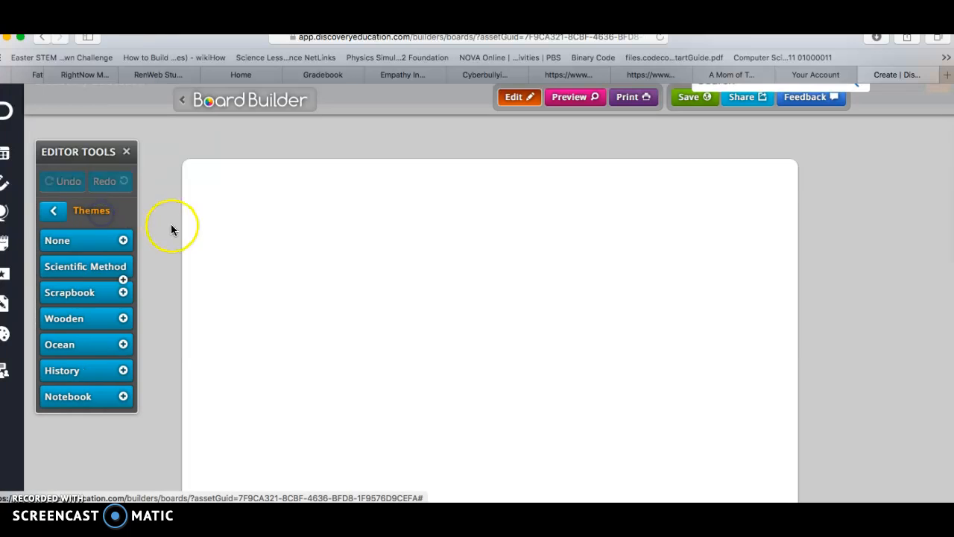
click(101, 269)
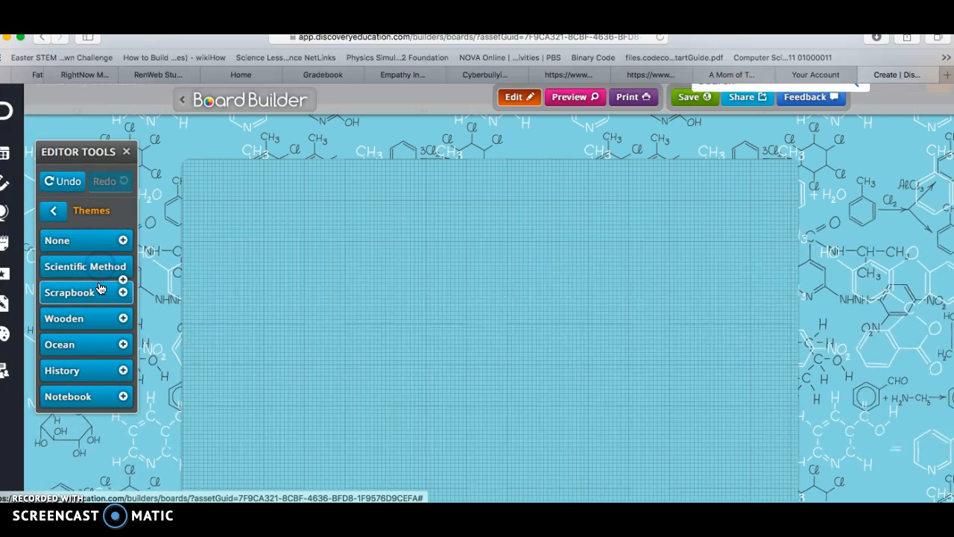
click(97, 293)
click(98, 316)
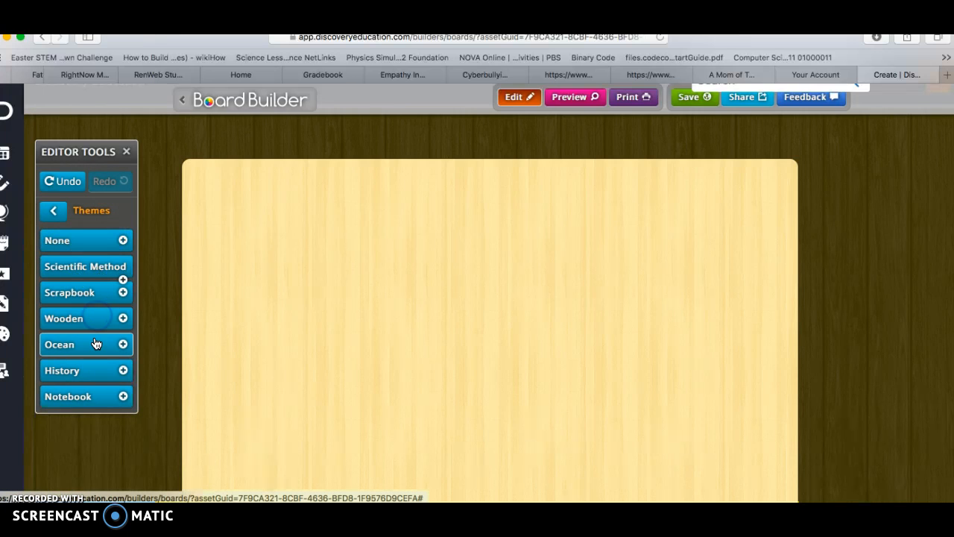
click(94, 348)
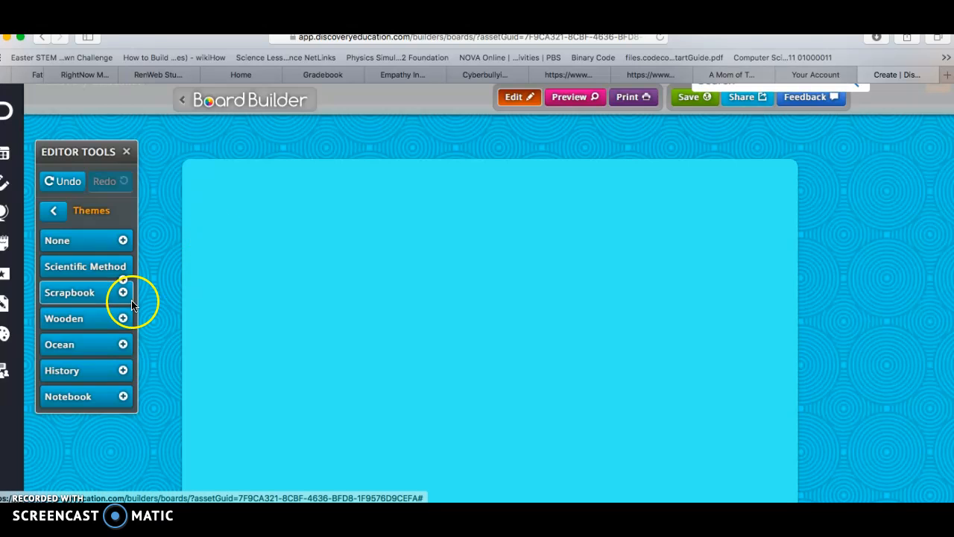
click(123, 344)
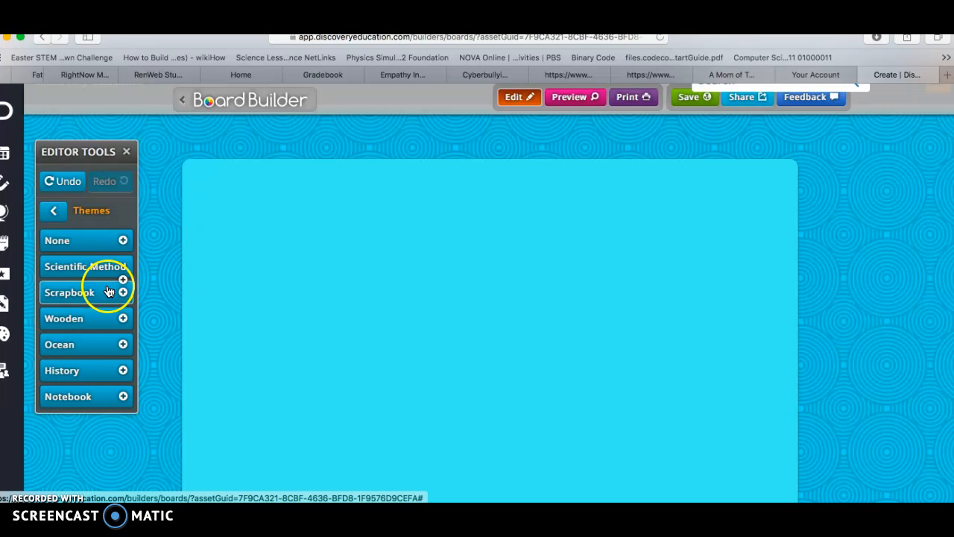
click(54, 213)
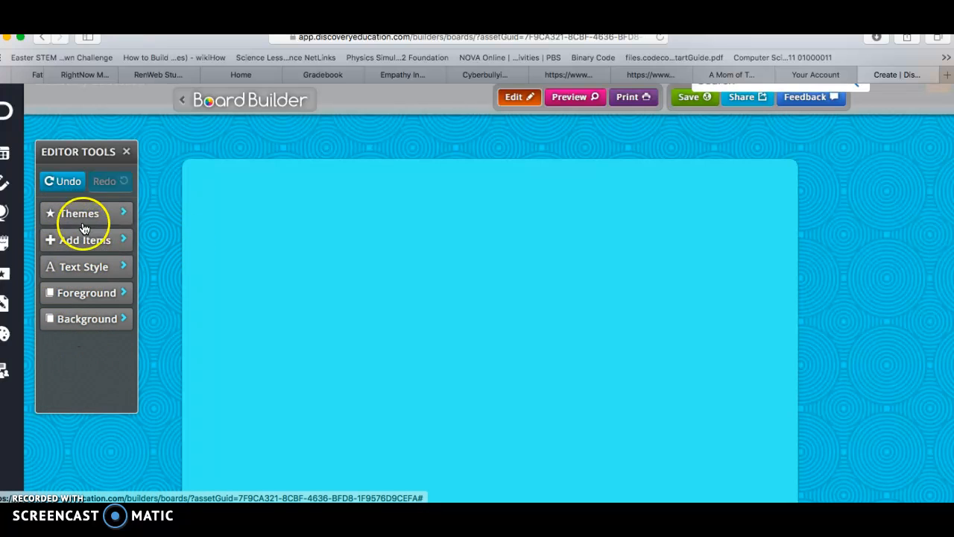
Set the board's foreground color to Blue.
click(108, 294)
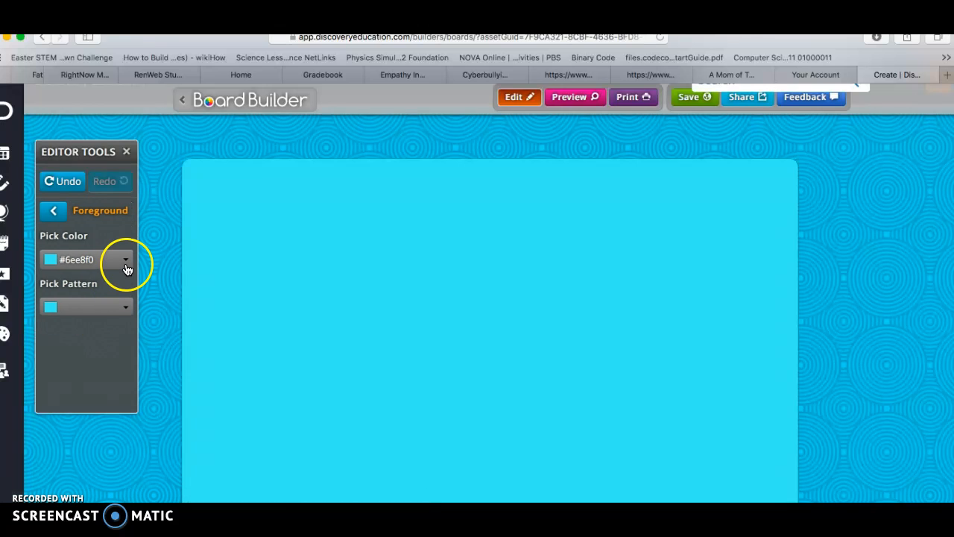
click(125, 263)
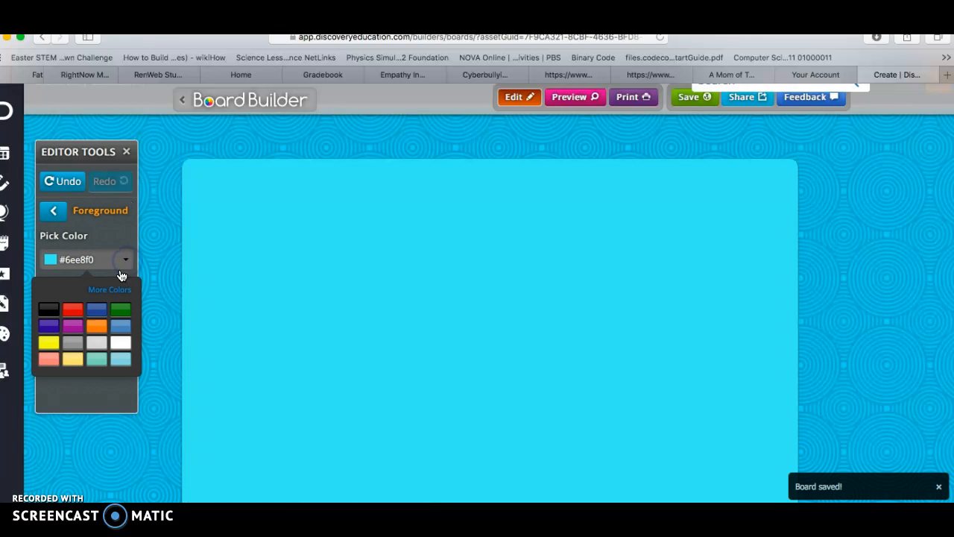
click(97, 312)
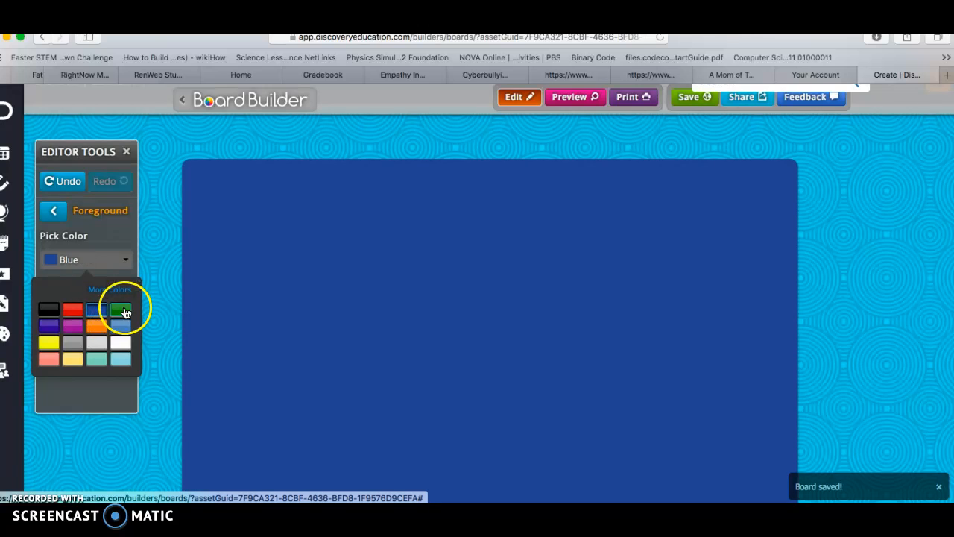
click(118, 293)
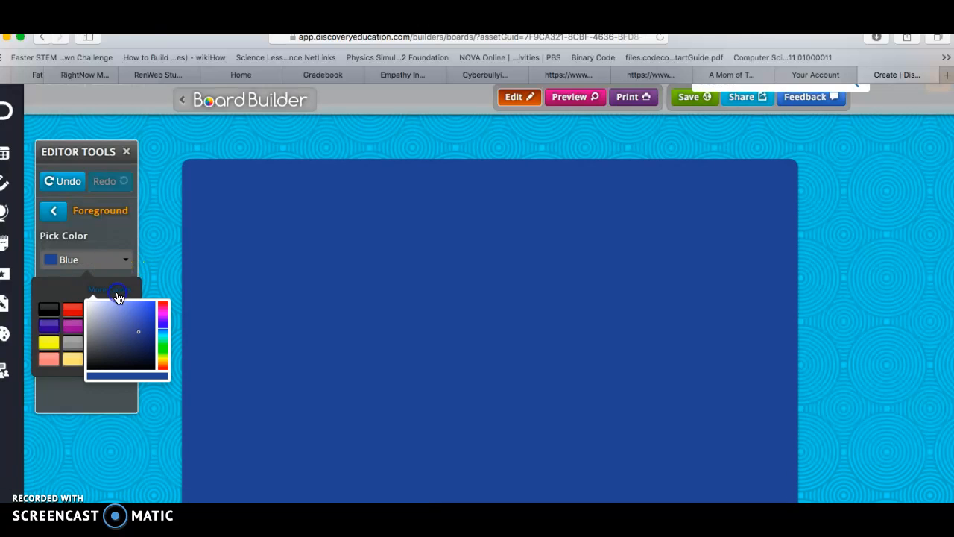
click(125, 243)
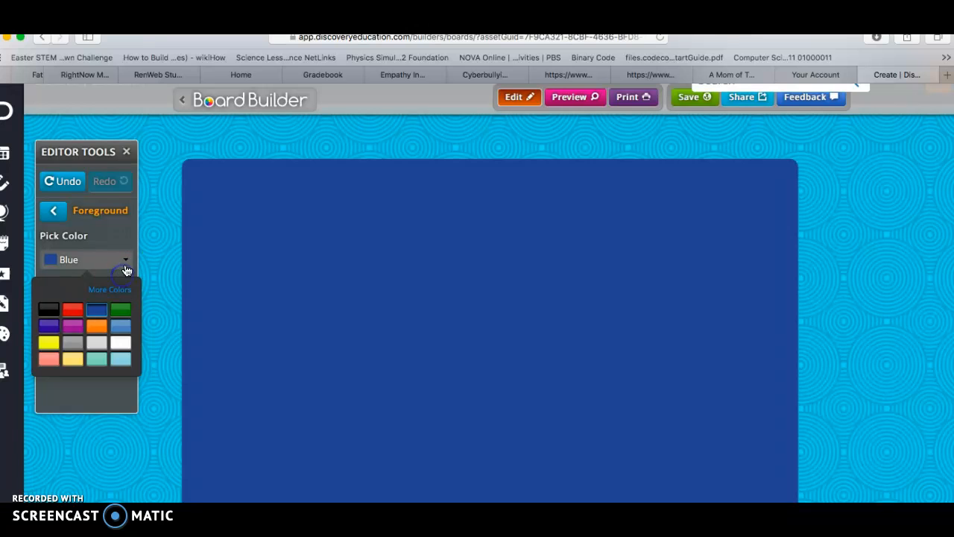
click(126, 262)
Try the floral-1, chem-equations, graph-paper and gears patterns on the board's foreground.
click(124, 305)
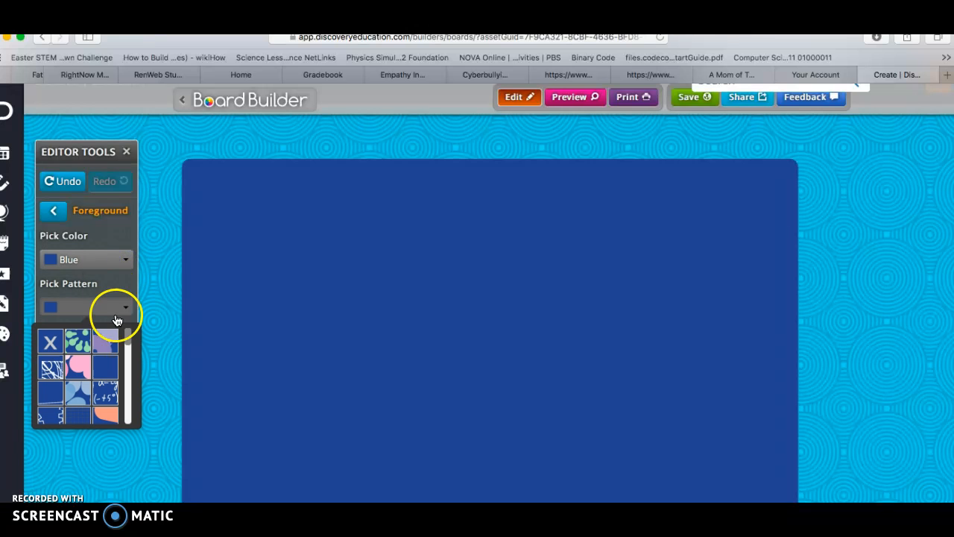
click(58, 368)
click(76, 341)
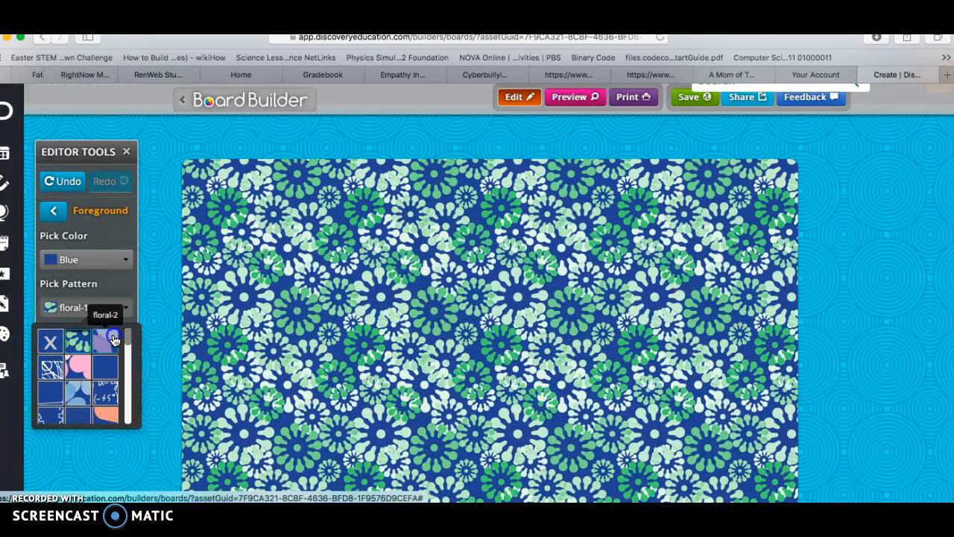
click(105, 341)
click(108, 372)
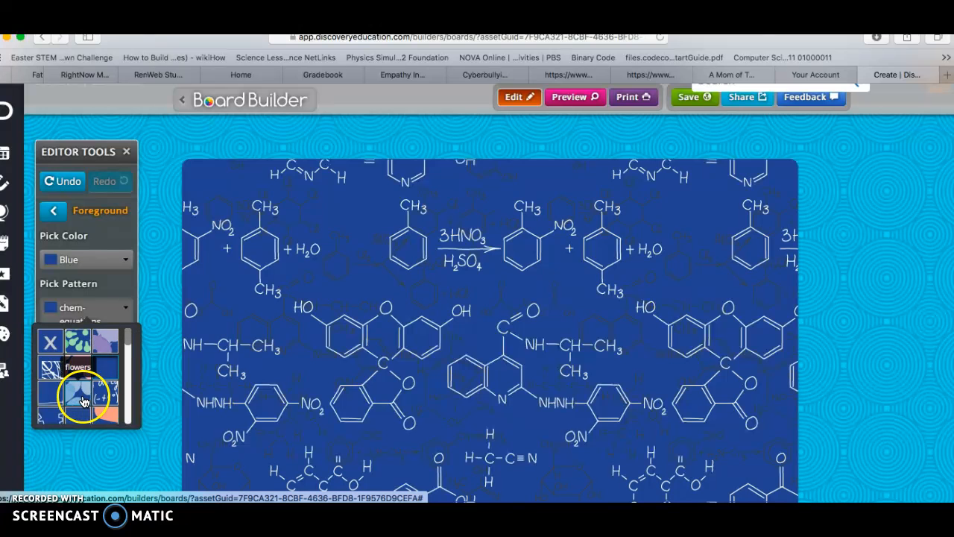
click(49, 391)
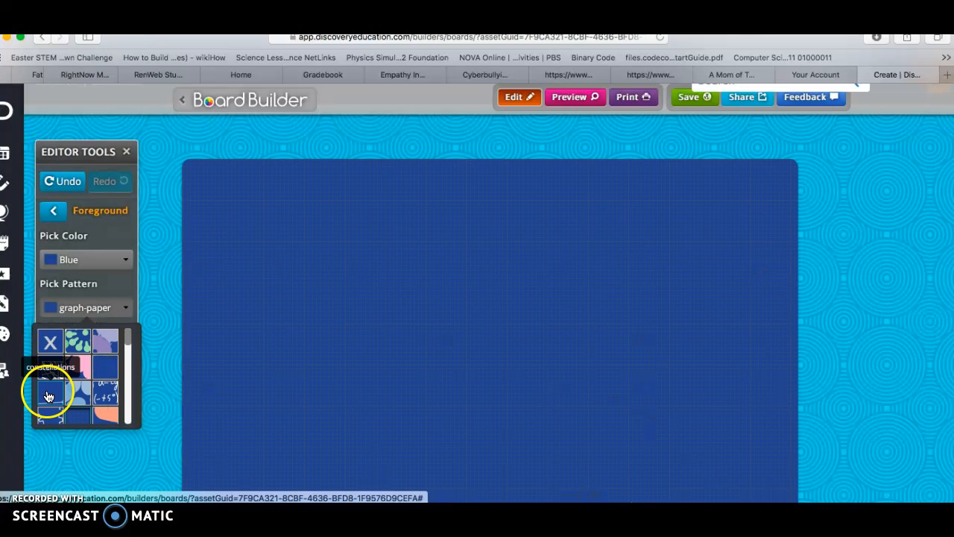
click(48, 395)
click(46, 422)
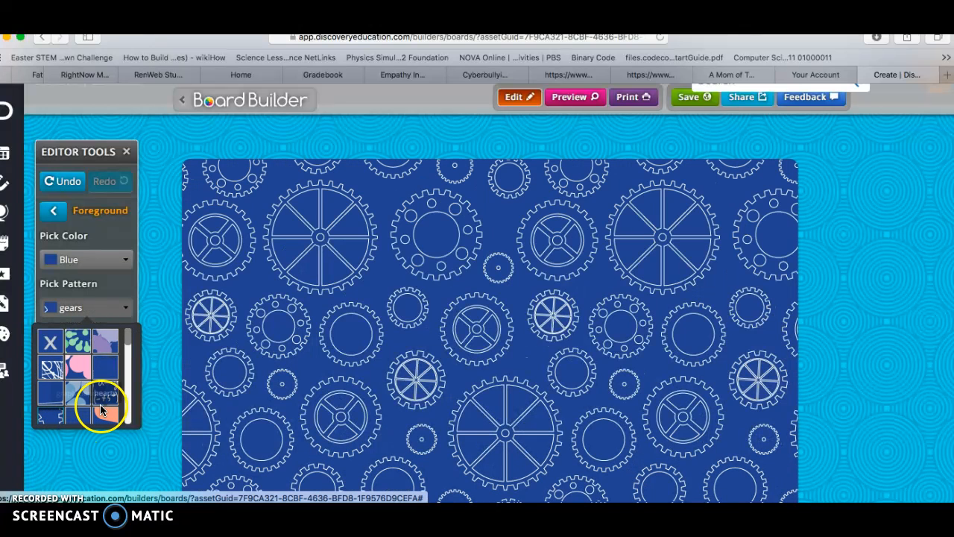
Apply the retro pattern to the board's foreground.
scroll(95, 383, down, 1)
scroll(96, 383, down, 6)
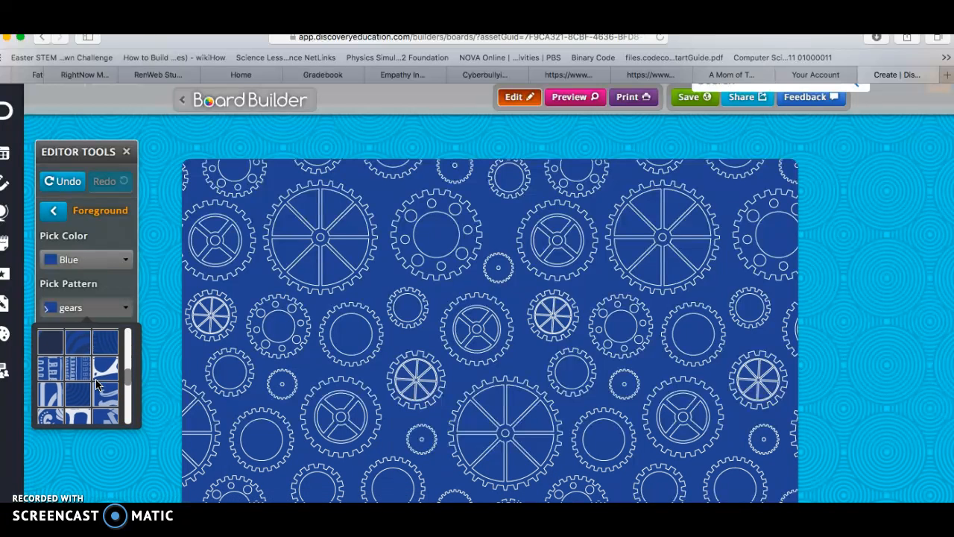
scroll(95, 383, down, 3)
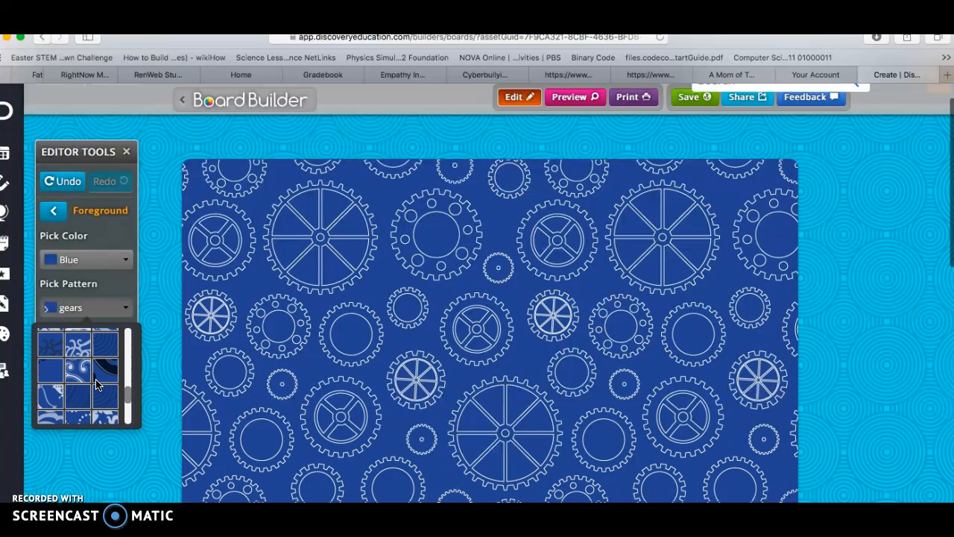
click(79, 400)
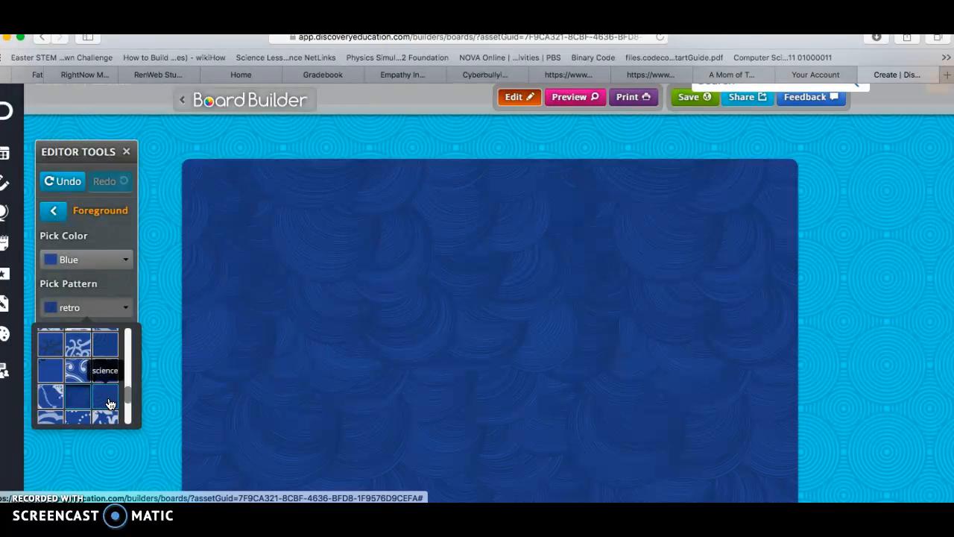
scroll(110, 403, down, 3)
scroll(110, 403, up, 15)
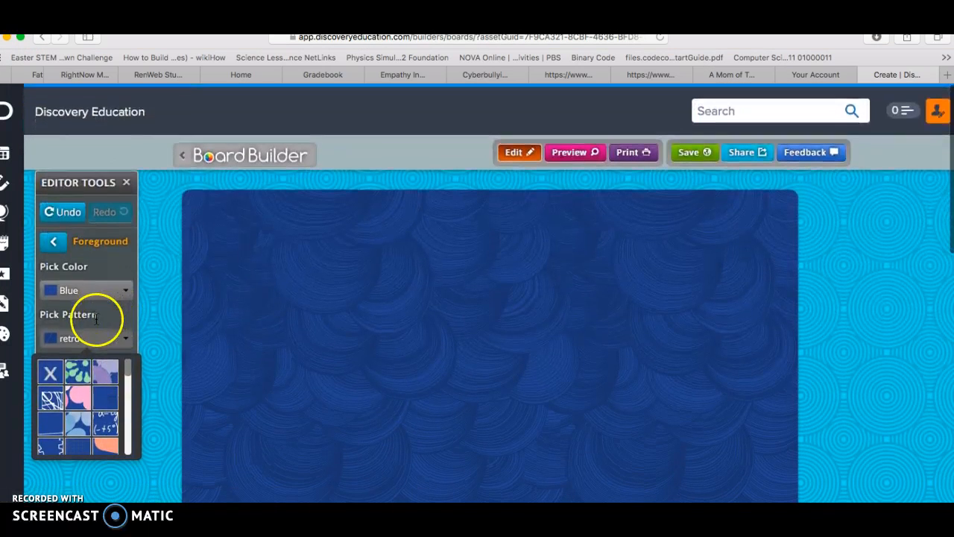
click(54, 243)
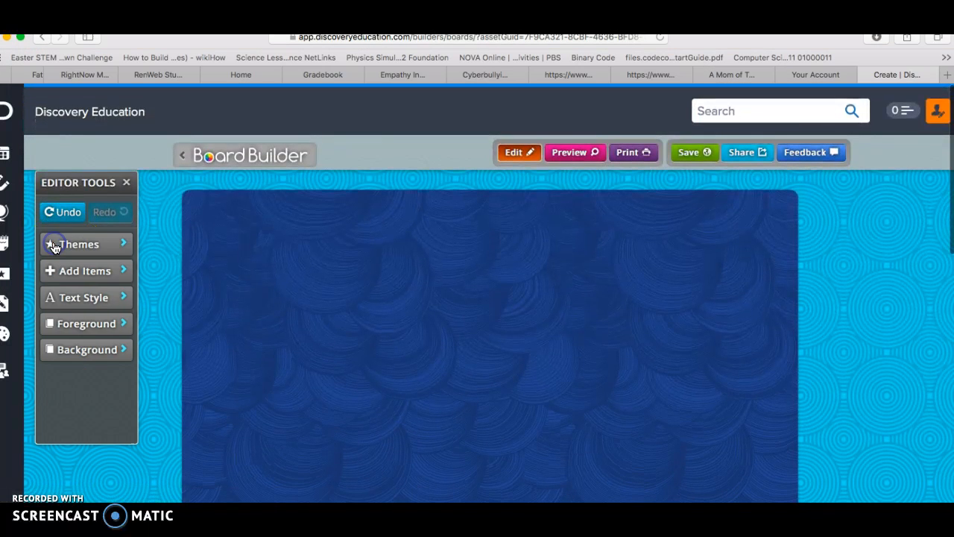
Browse the background patterns and set the board's background color to Light Blue.
click(102, 347)
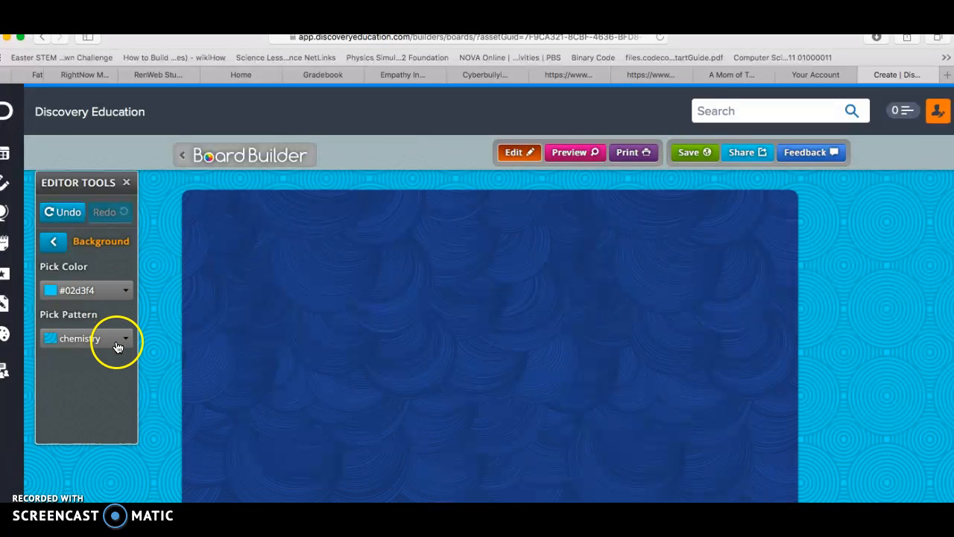
click(117, 344)
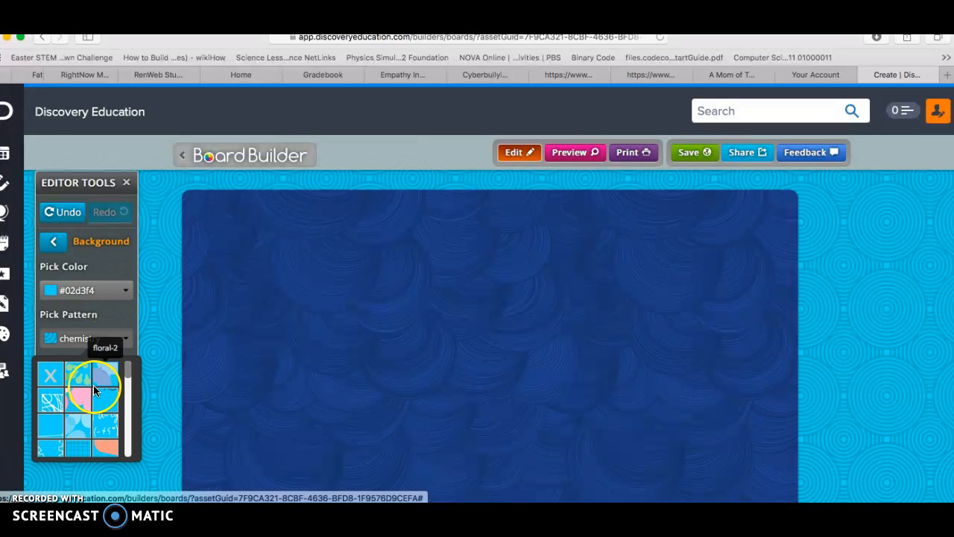
scroll(95, 390, down, 5)
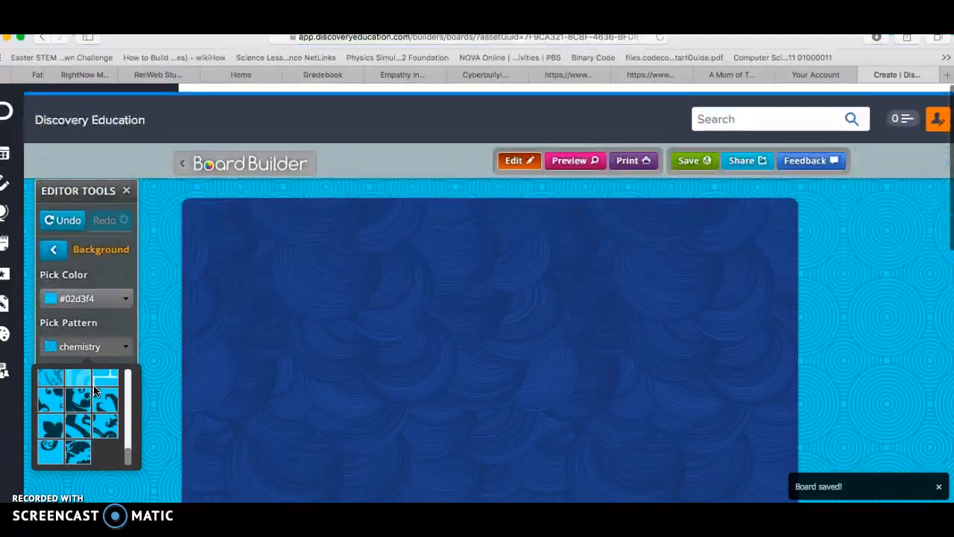
scroll(94, 390, down, 1)
click(124, 291)
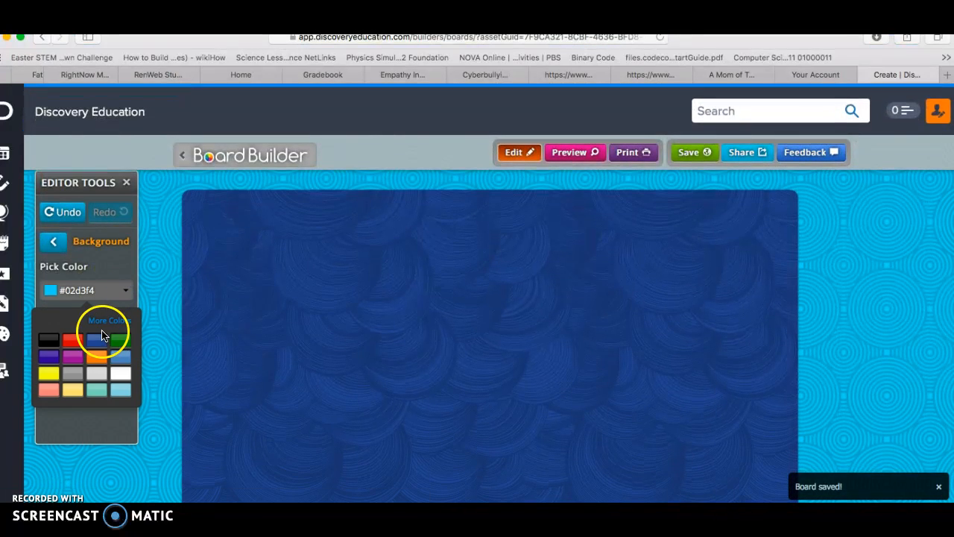
click(121, 358)
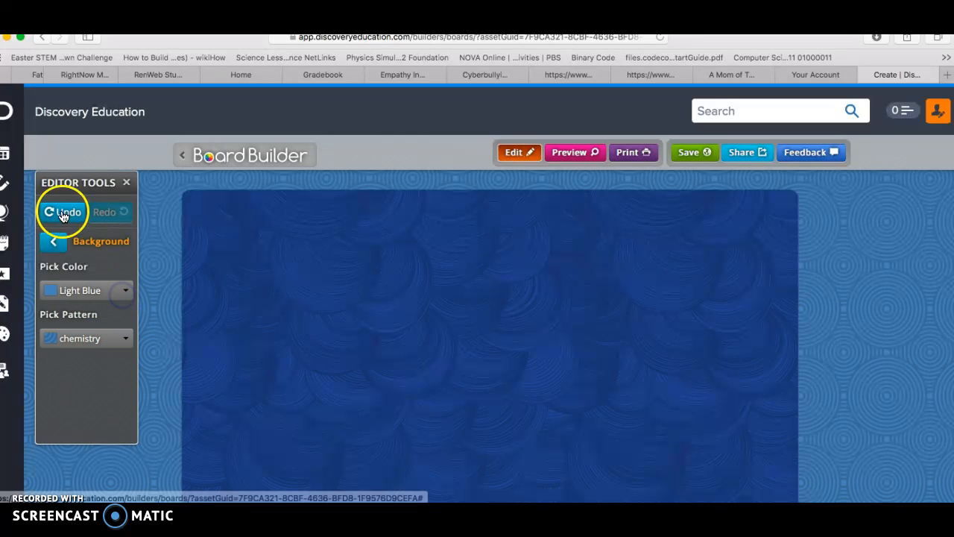
click(54, 241)
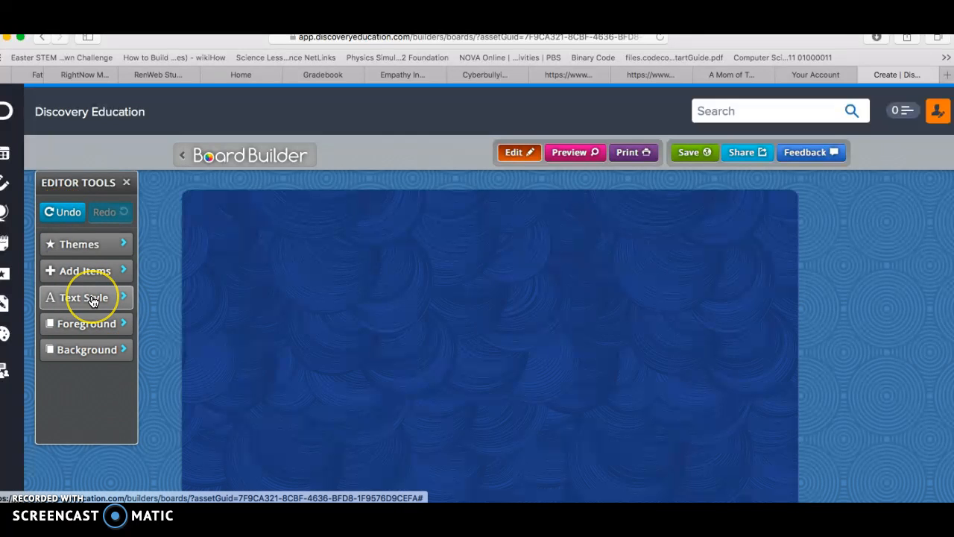
Look at the board's text style options, and add a text box to the board.
click(93, 299)
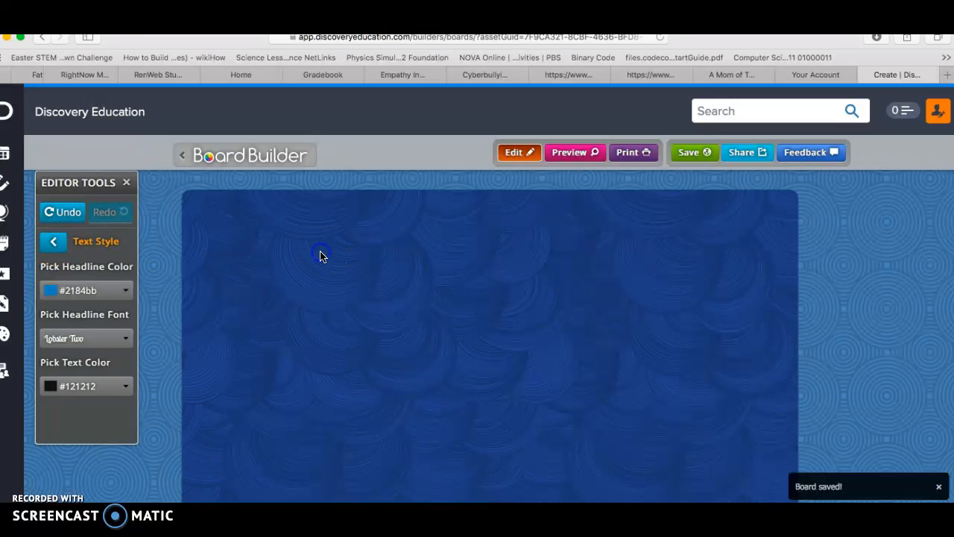
click(58, 244)
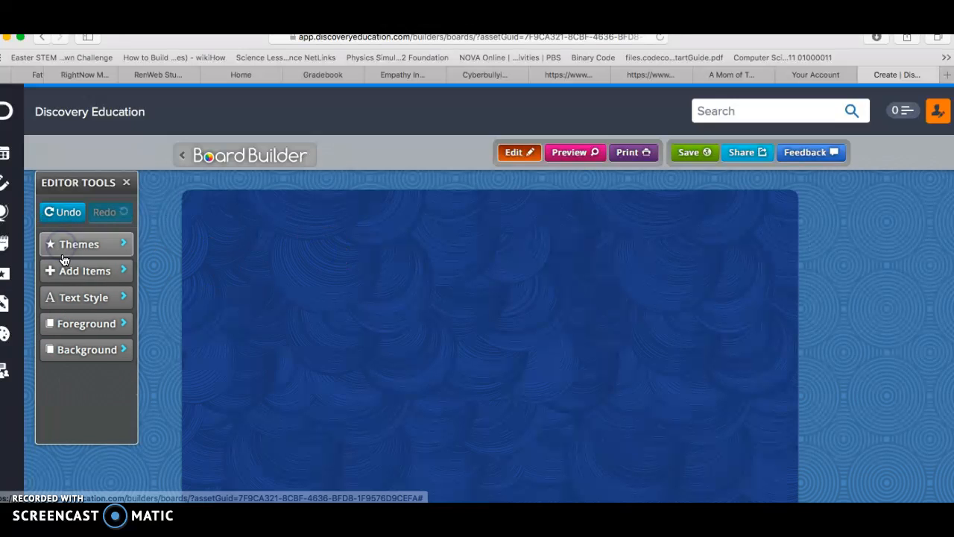
click(119, 272)
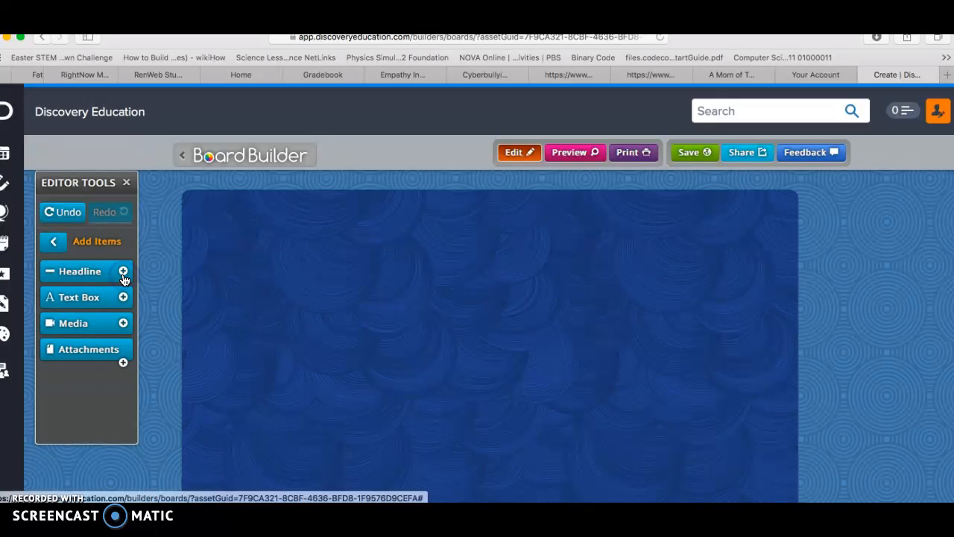
click(108, 298)
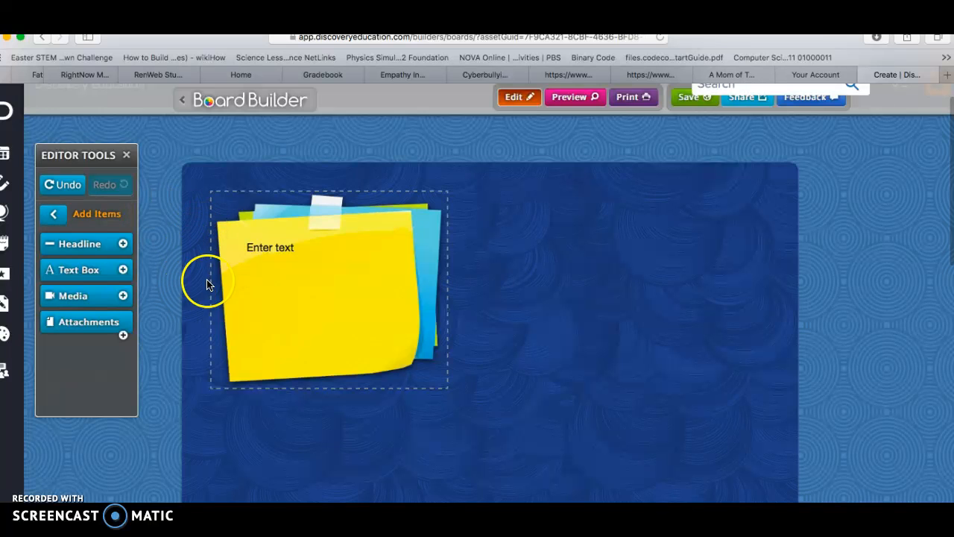
Browse the text box's background styles and try Binder Paper and Ticket on it.
mouse_move(362, 312)
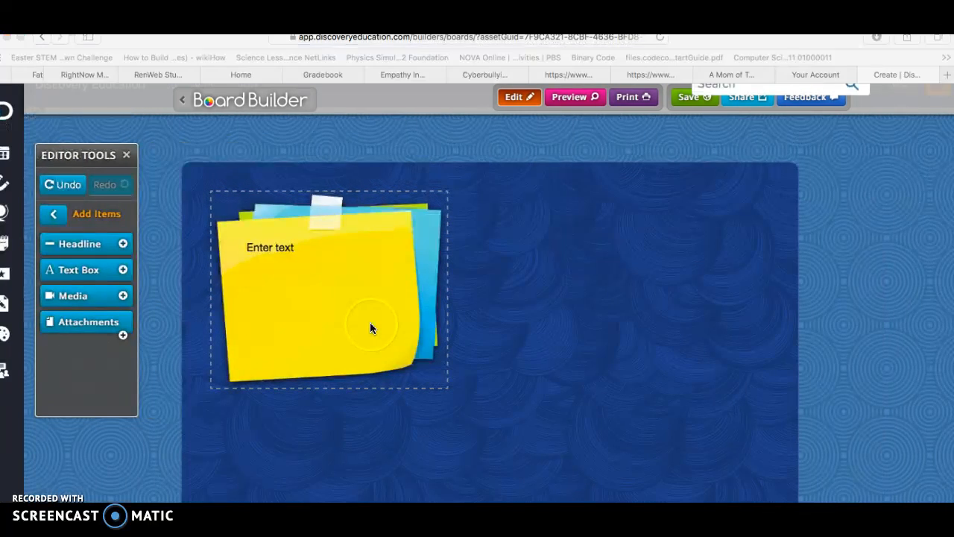
click(371, 324)
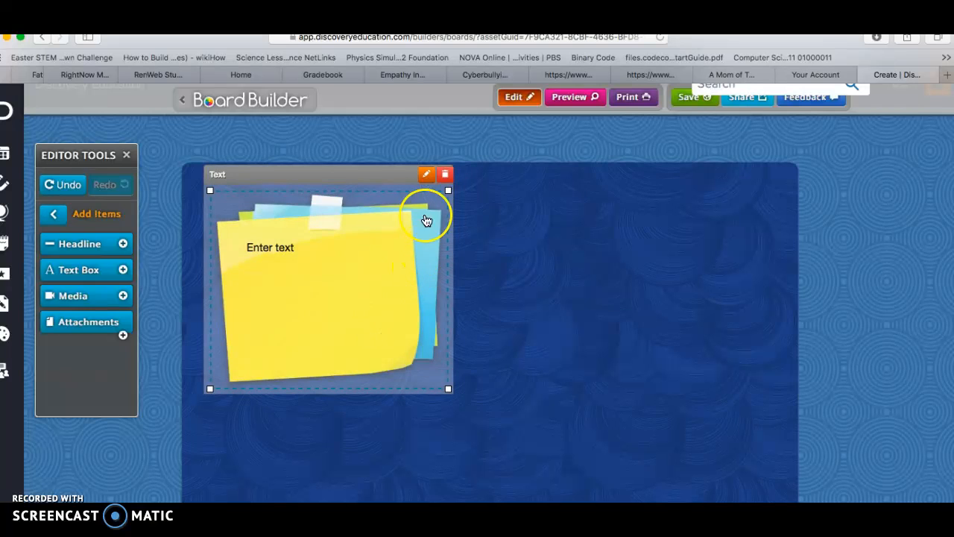
click(424, 176)
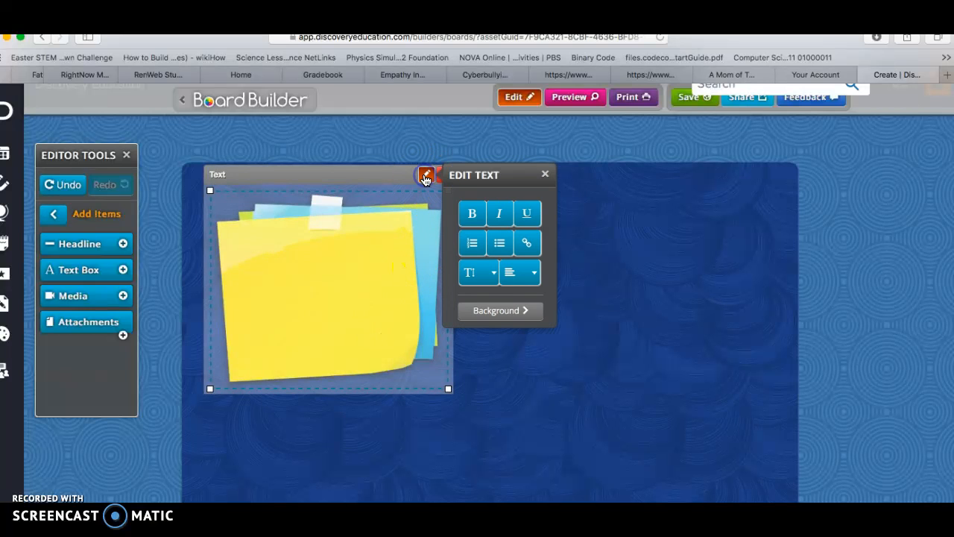
click(489, 312)
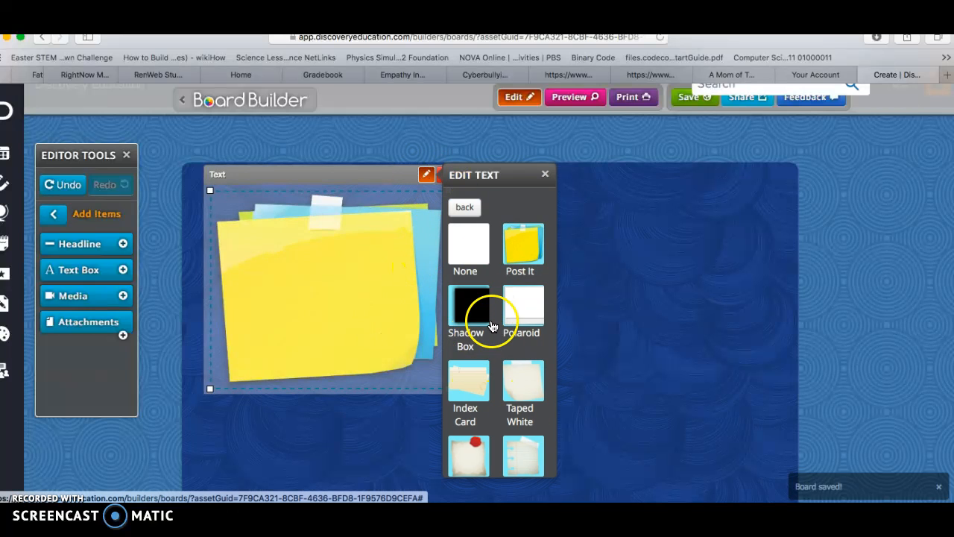
scroll(493, 320, down, 5)
scroll(492, 326, down, 8)
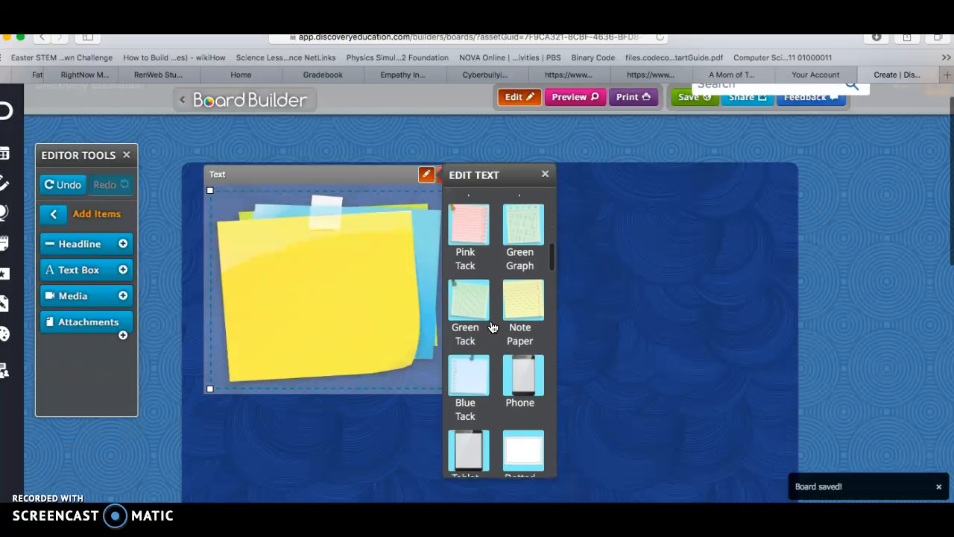
scroll(492, 327, down, 2)
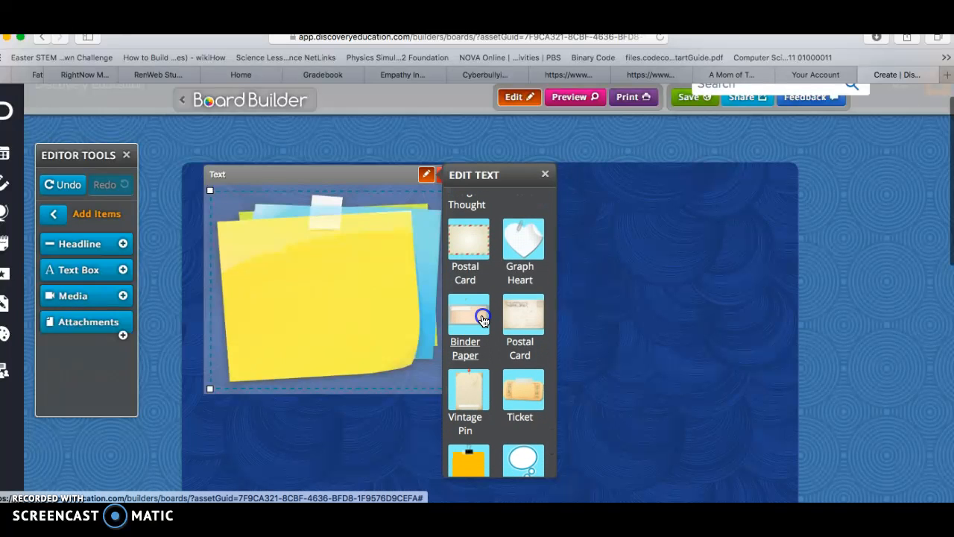
click(482, 320)
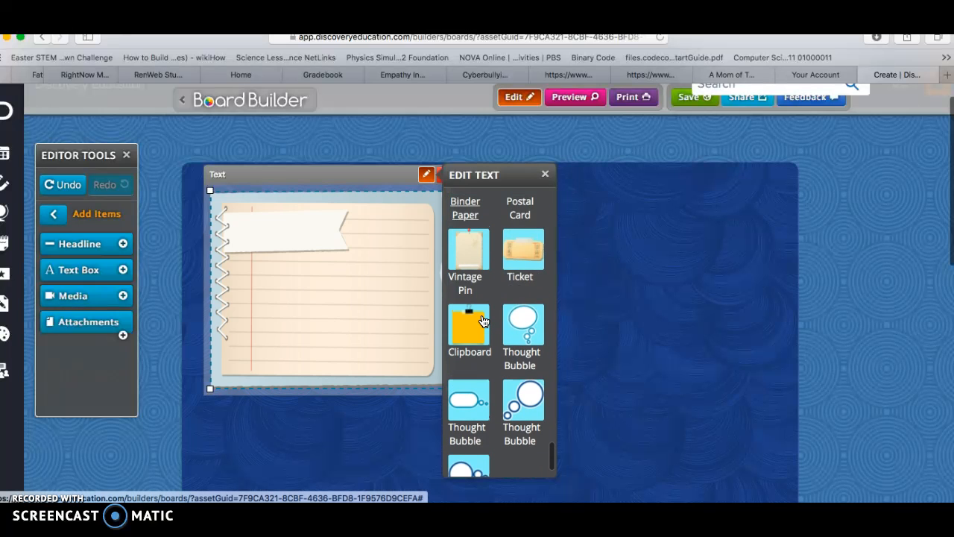
click(528, 260)
Apply the Polaroid background to the text box and close its editing options.
scroll(527, 256, down, 10)
scroll(525, 254, up, 10)
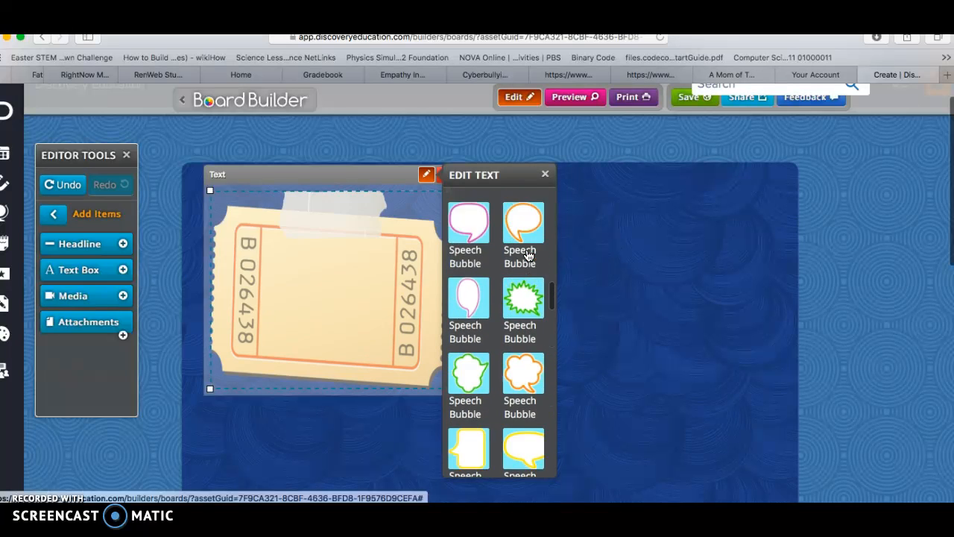
click(462, 259)
click(473, 250)
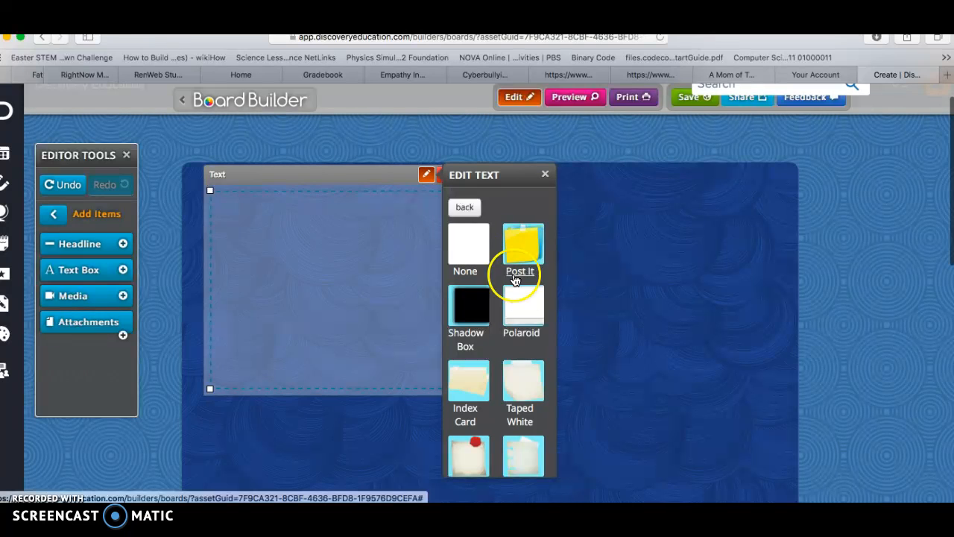
click(531, 306)
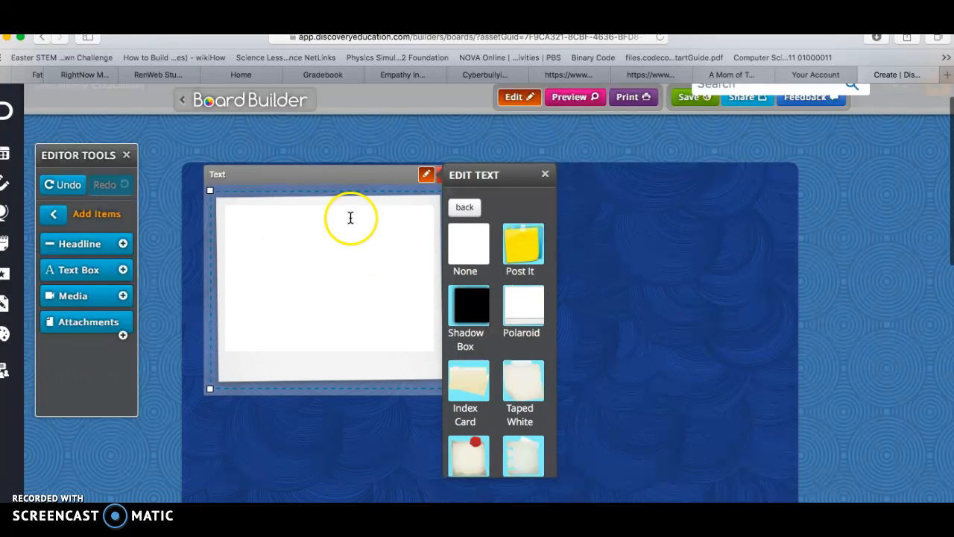
click(546, 173)
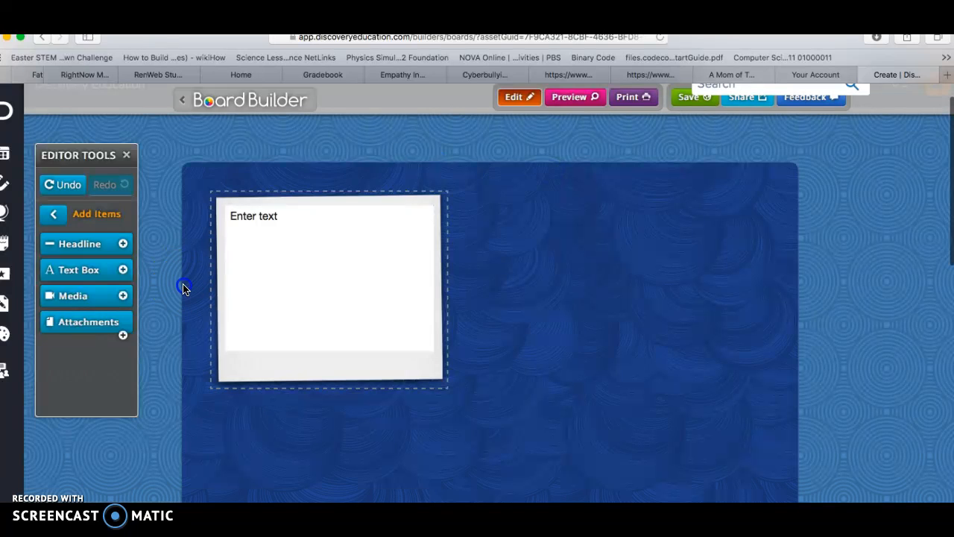
Enter "Animal Relationships: Predator Prey" in the text box, with "A predator prey realtionship...." on a second line.
double_click(262, 265)
click(287, 222)
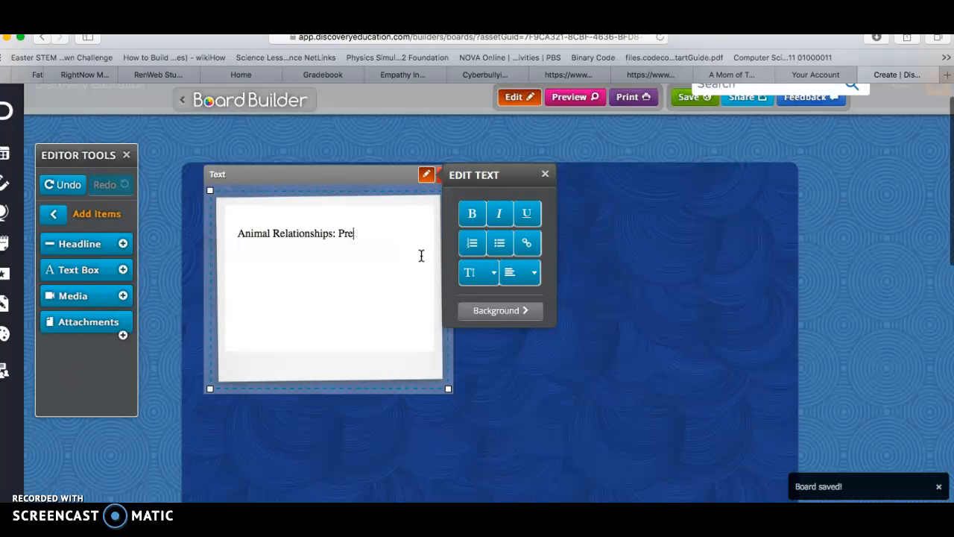
text(or Prey)
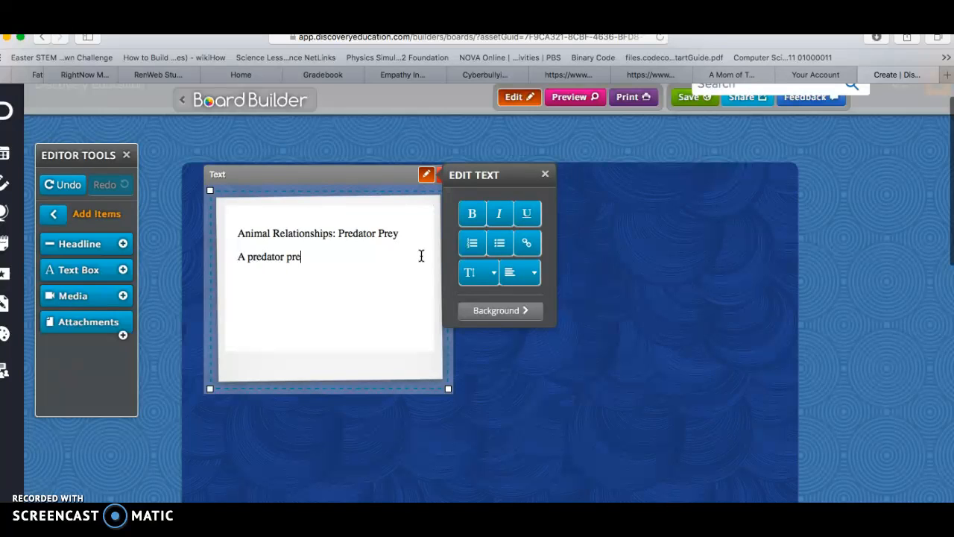
text(ship....)
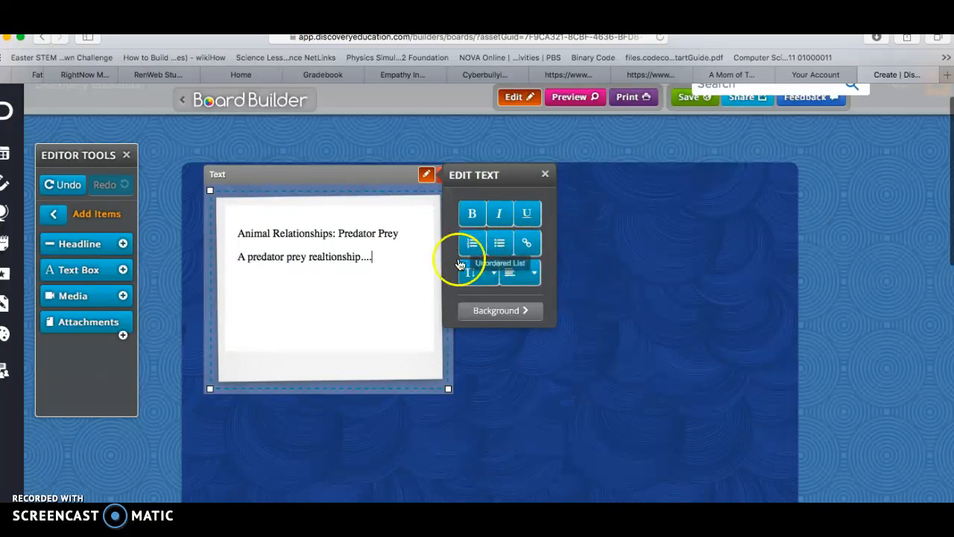
Select "predator prey realtionship." in the text box, and search the web for "predator prey relationships" in a new tab.
drag(362, 257, 244, 261)
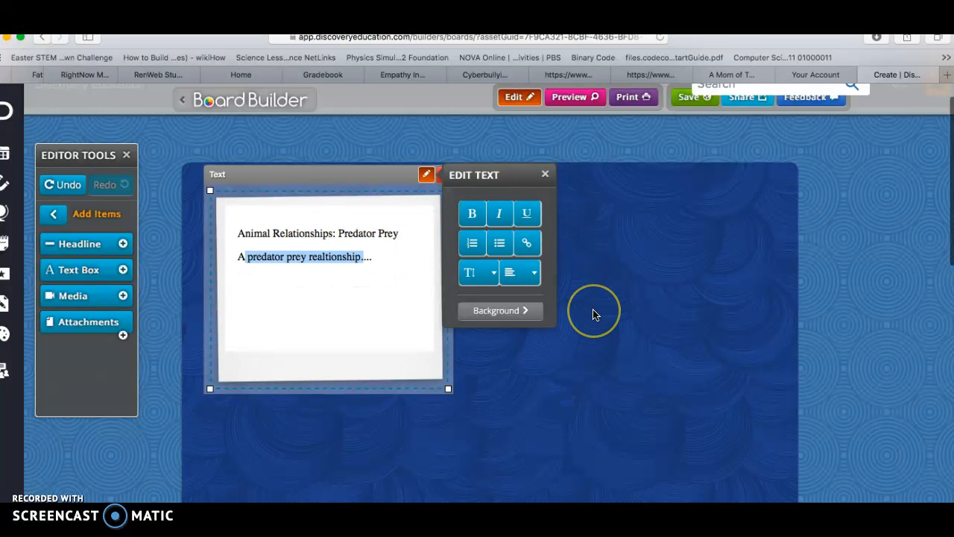
key(super+t)
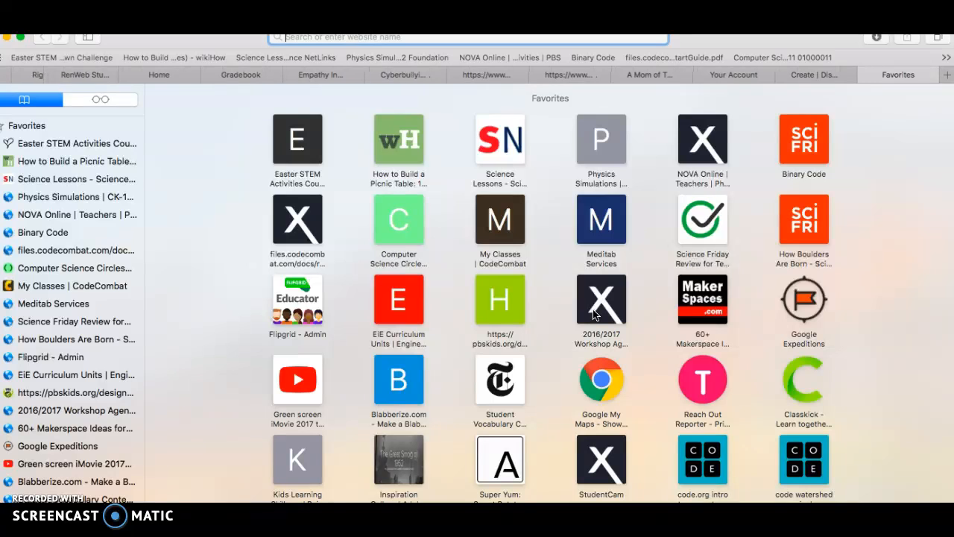
text(predator)
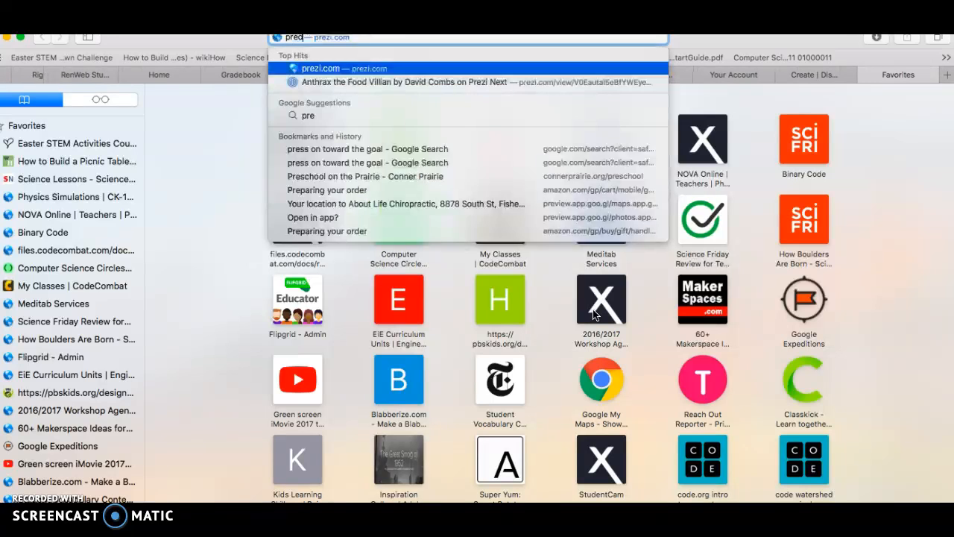
text( prey relationships)
key(Return)
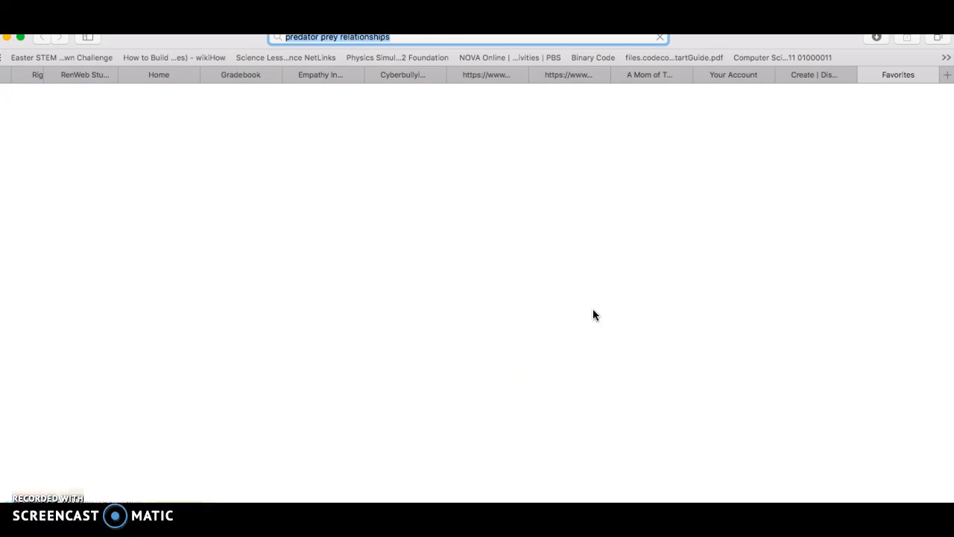
Open the video "Predator Prey Relationship Examples and Their Role in the Ecosystem" and copy its web address.
scroll(279, 301, down, 3)
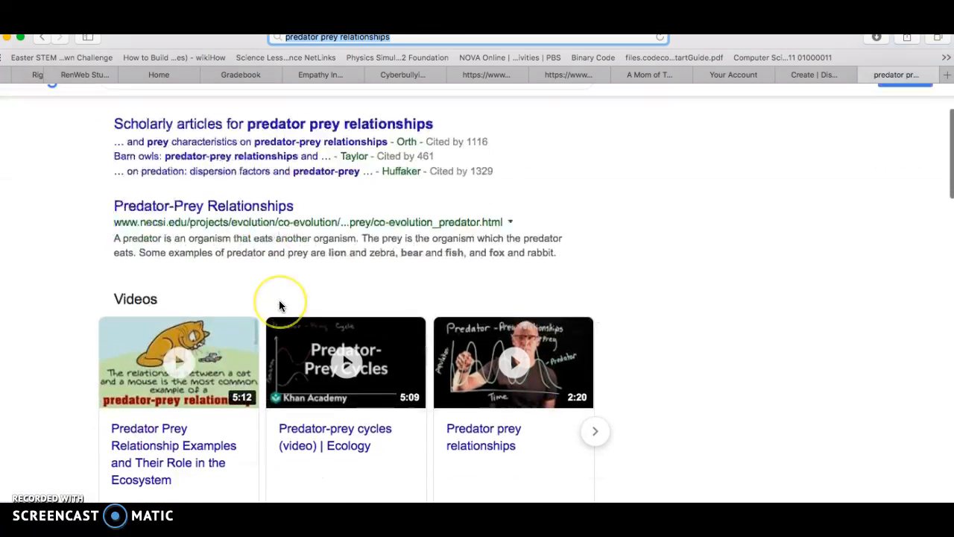
click(242, 336)
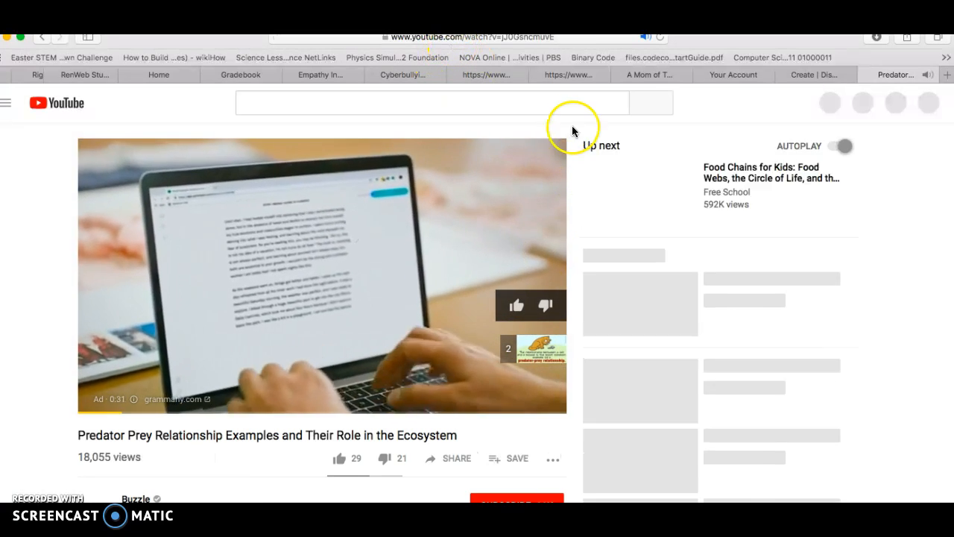
click(556, 38)
key(super+c)
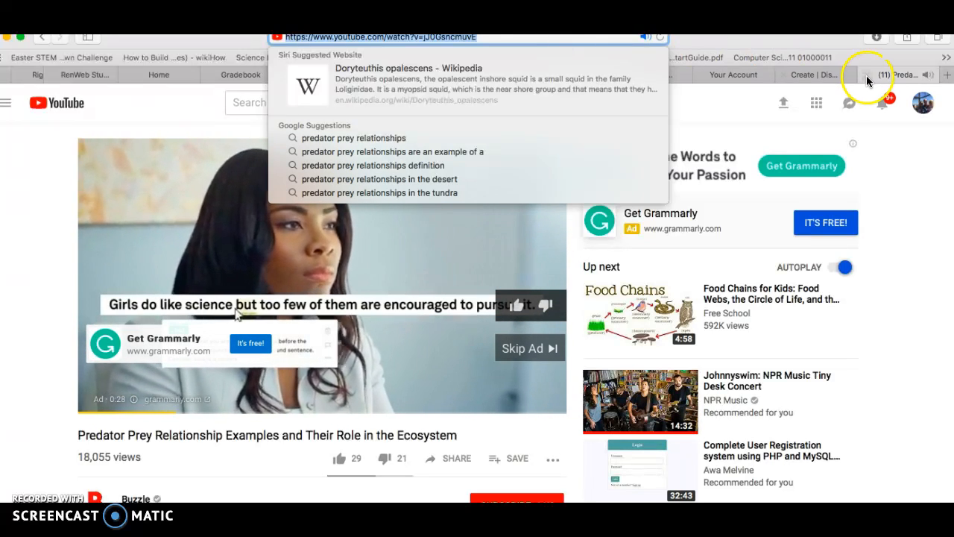
Return to the board, link the selected words to the copied YouTube address, and finish editing the text box.
click(825, 75)
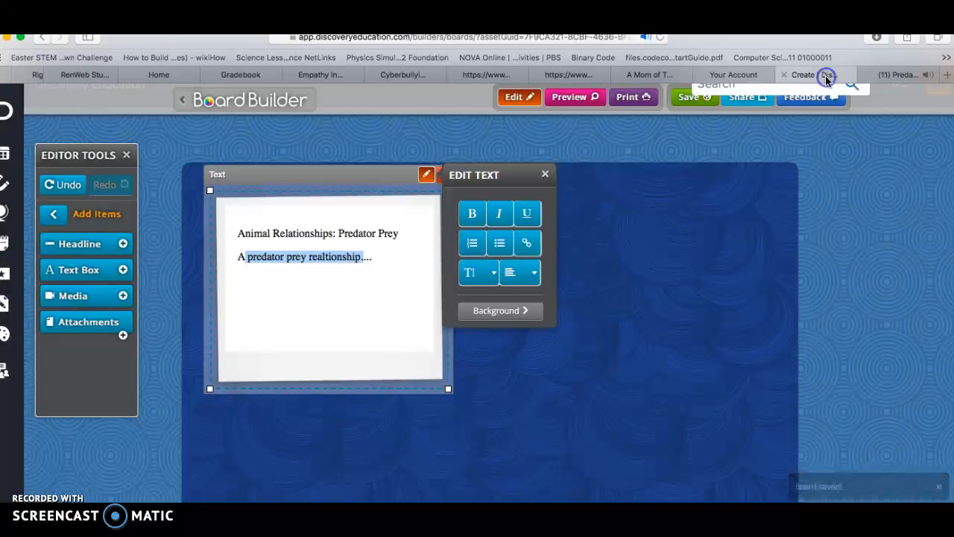
click(531, 243)
click(482, 277)
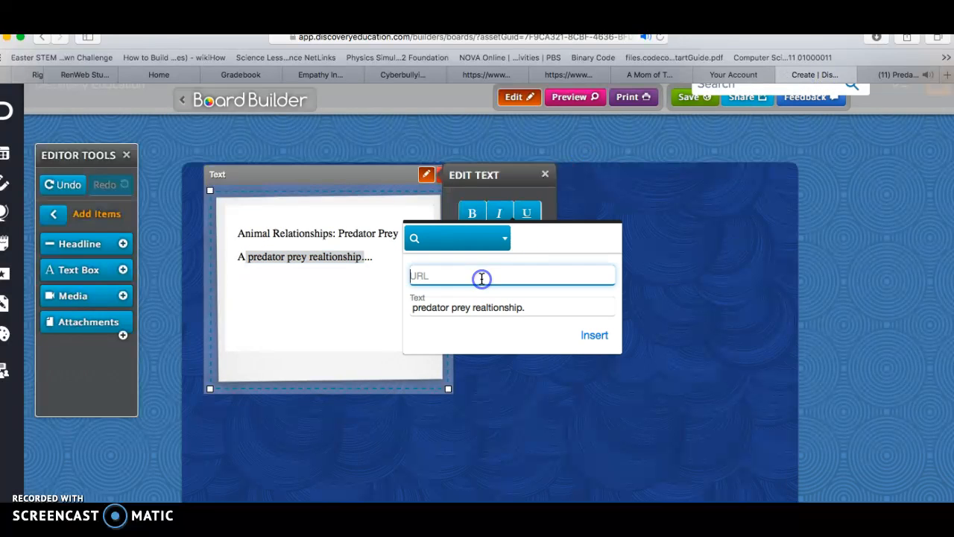
key(super+v)
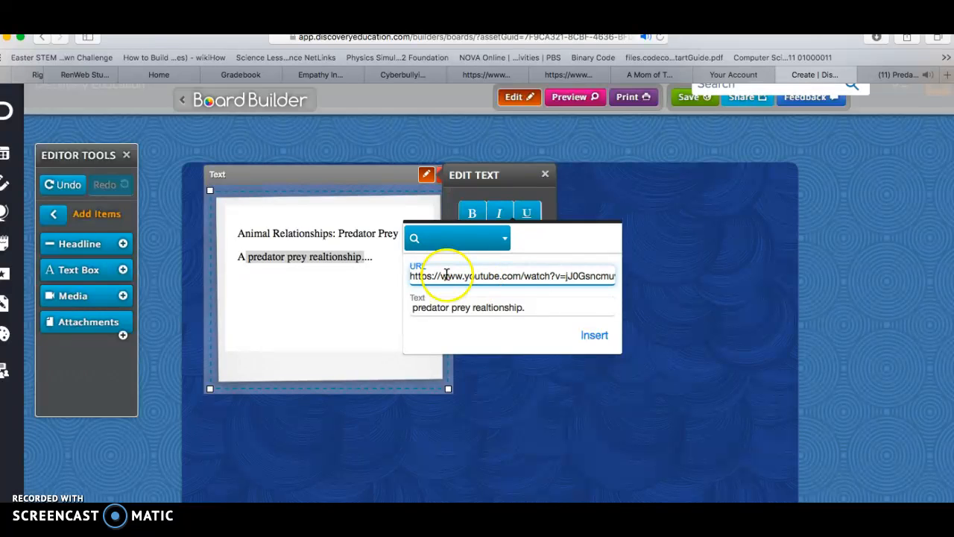
click(588, 335)
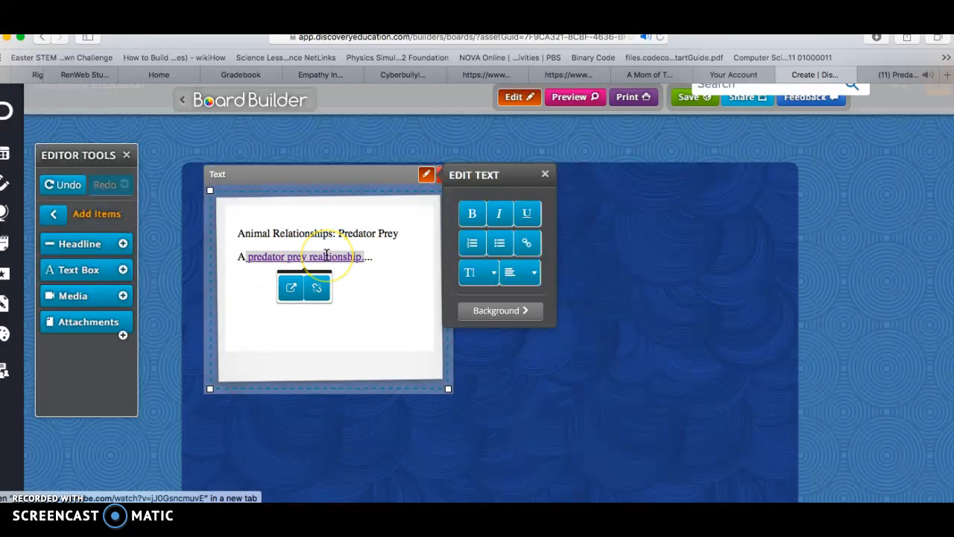
click(280, 307)
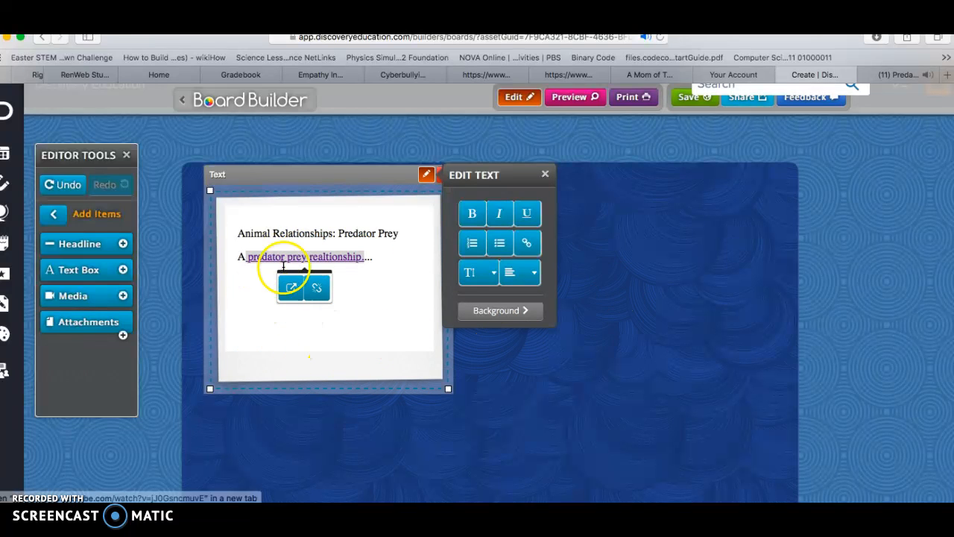
click(546, 175)
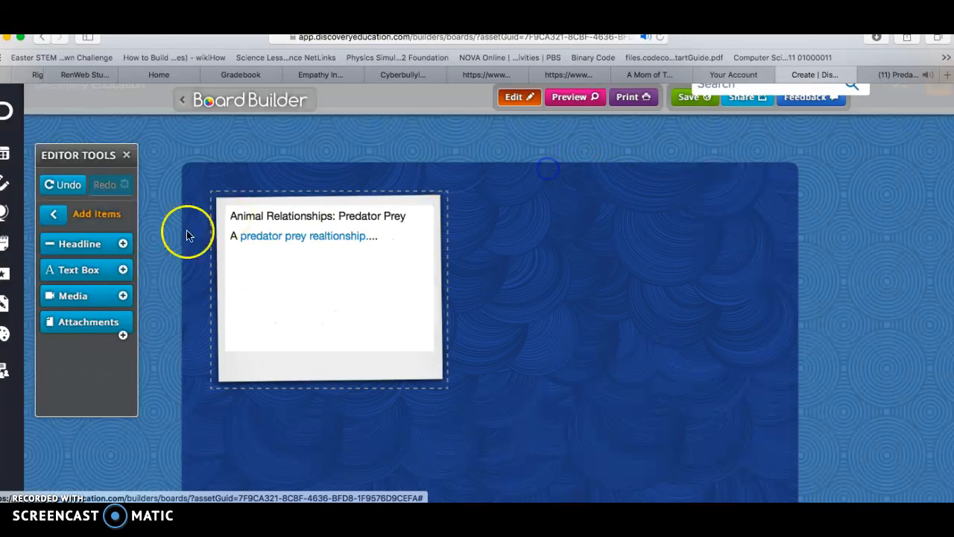
Add a media box to the board and search Discovery Education for "Predator Prey" content to fill it.
click(99, 306)
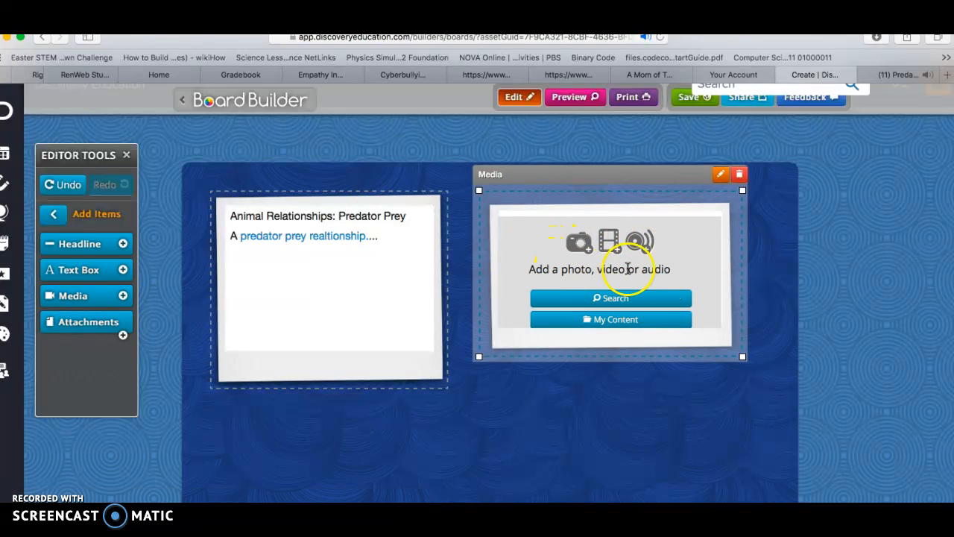
click(646, 305)
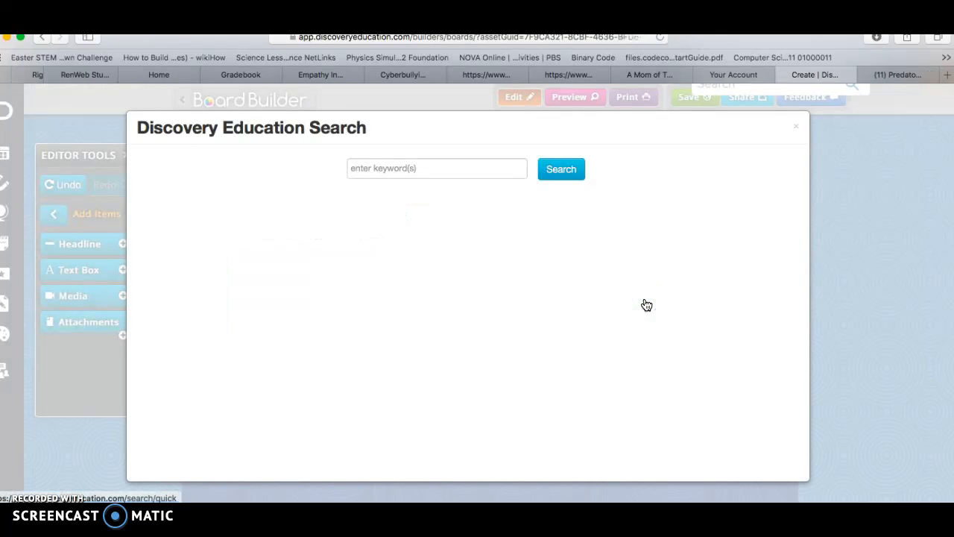
click(426, 166)
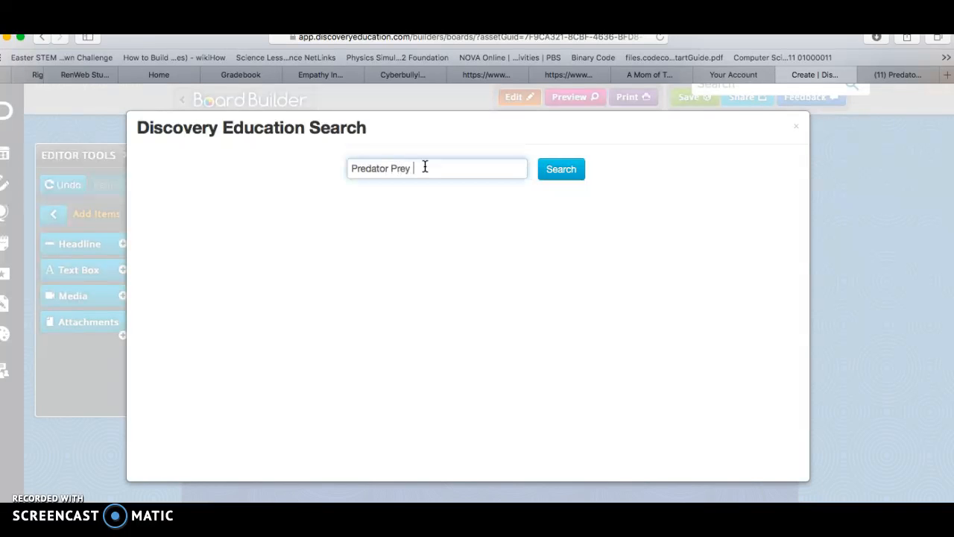
key(Return)
click(192, 217)
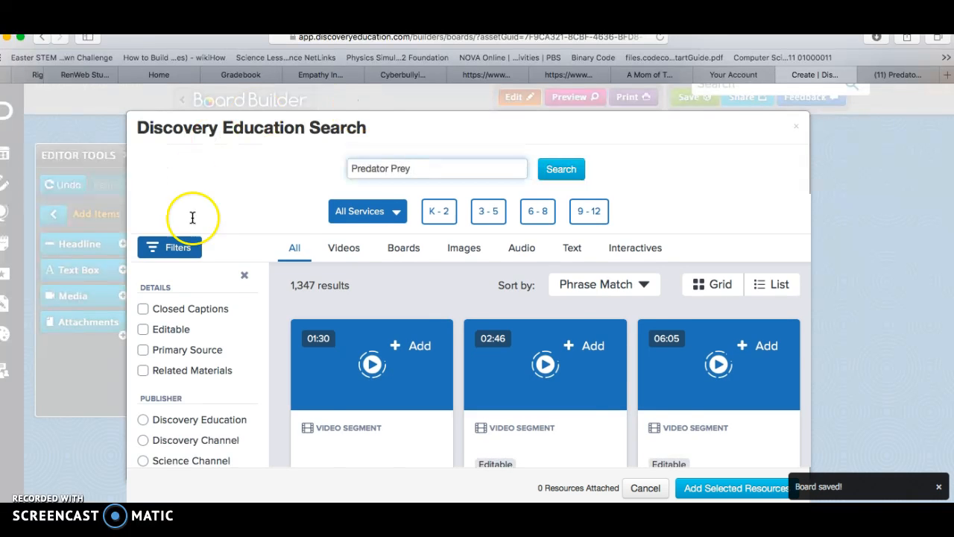
Limit the Predator Prey results to images and add "Spider, Crab; with fly" to the board's media box.
scroll(424, 403, down, 2)
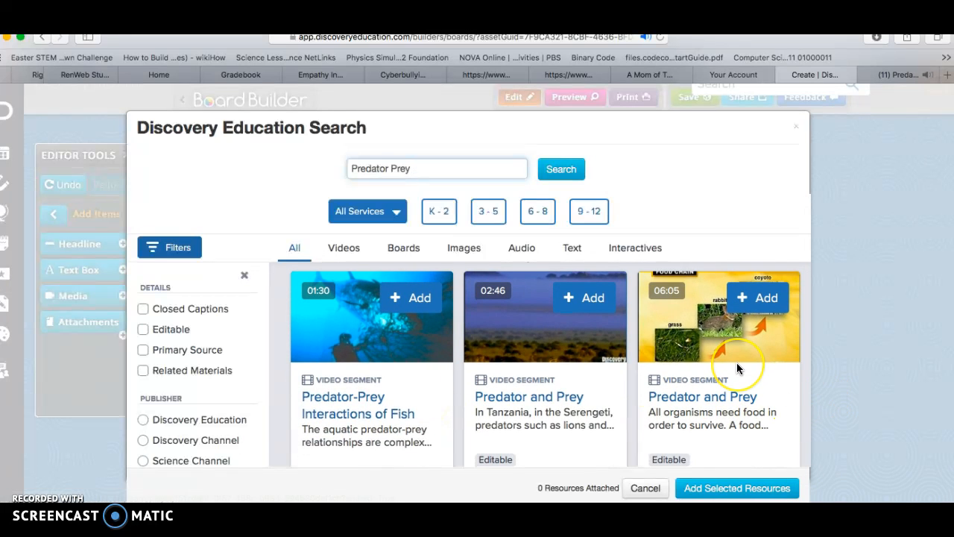
scroll(737, 362, down, 5)
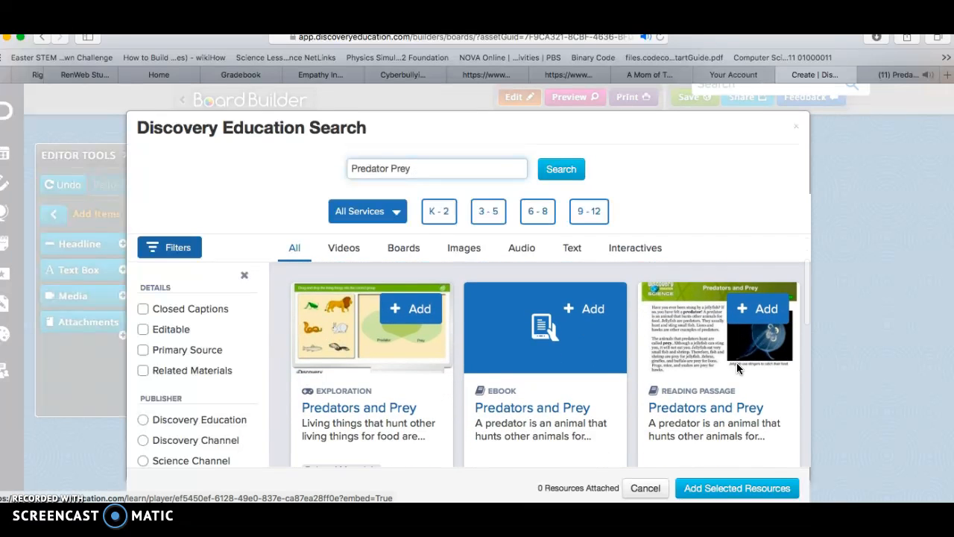
click(477, 252)
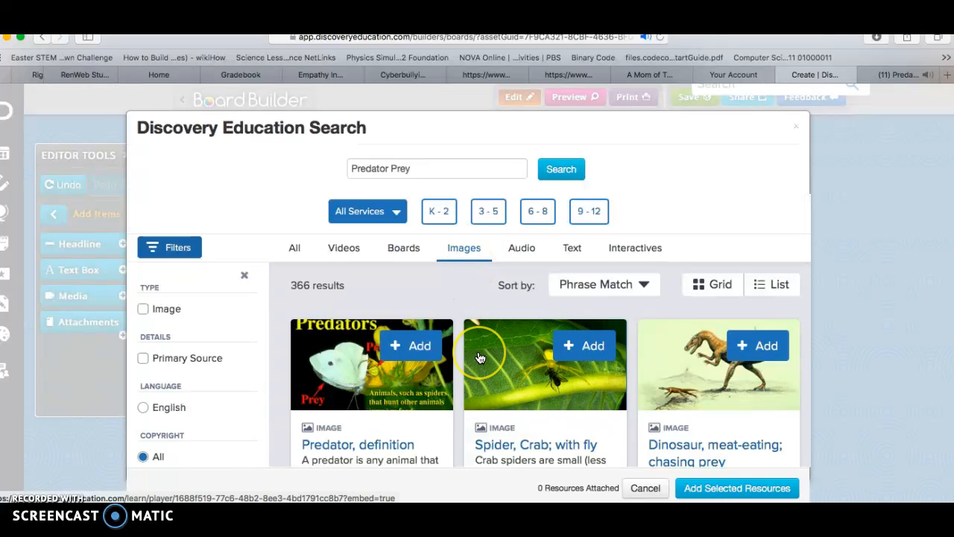
scroll(480, 358, down, 2)
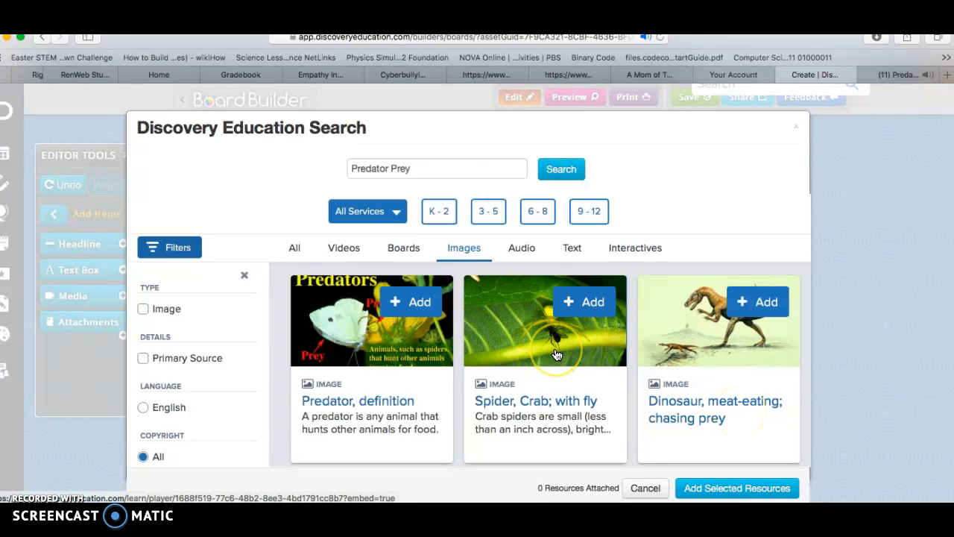
scroll(555, 354, down, 4)
scroll(555, 354, up, 5)
scroll(555, 354, down, 5)
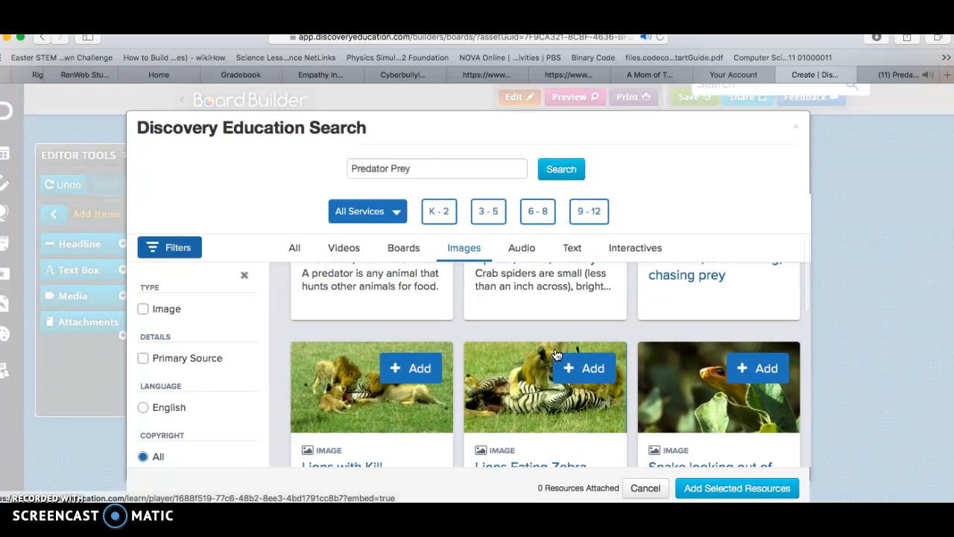
scroll(555, 354, up, 3)
click(579, 332)
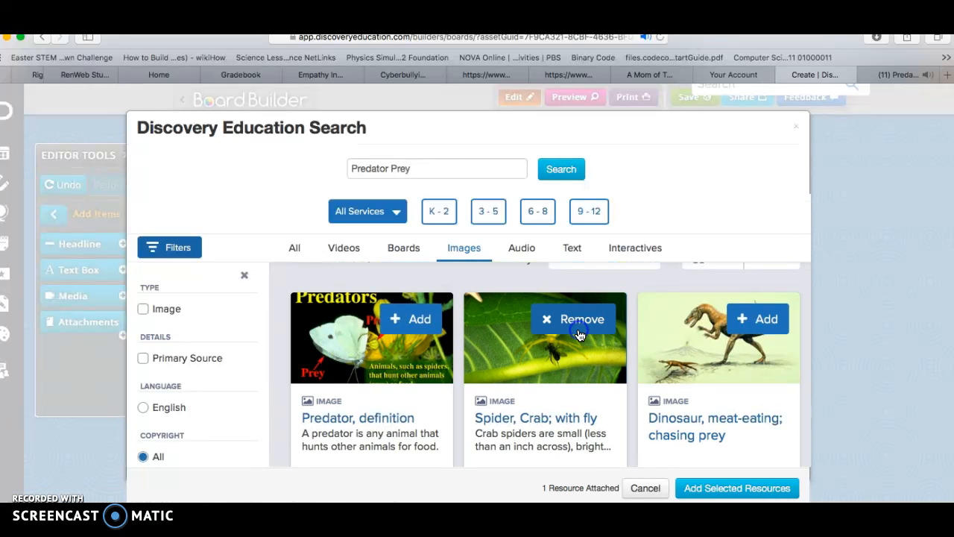
click(732, 487)
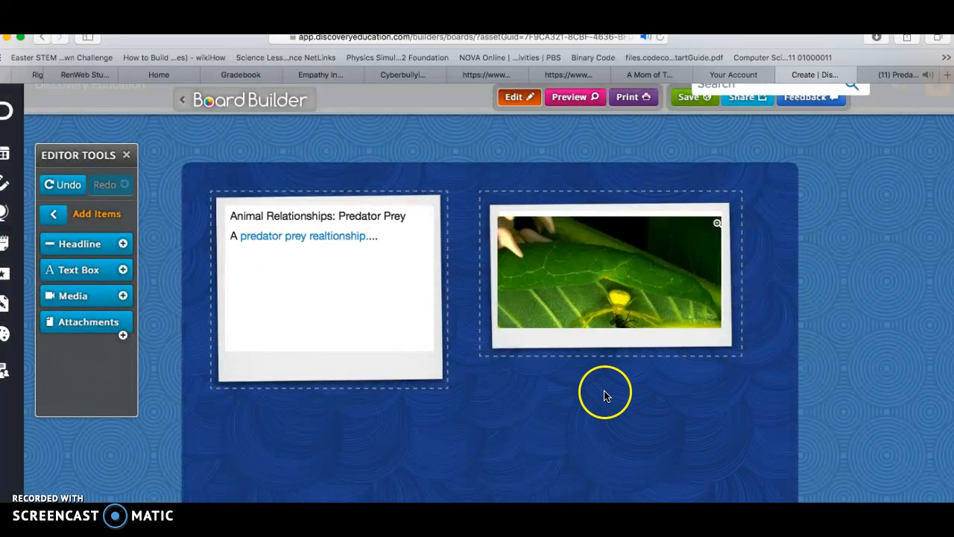
Enlarge the spider image's media box and give it the caption "This ....spider is the predator and...".
mouse_move(667, 298)
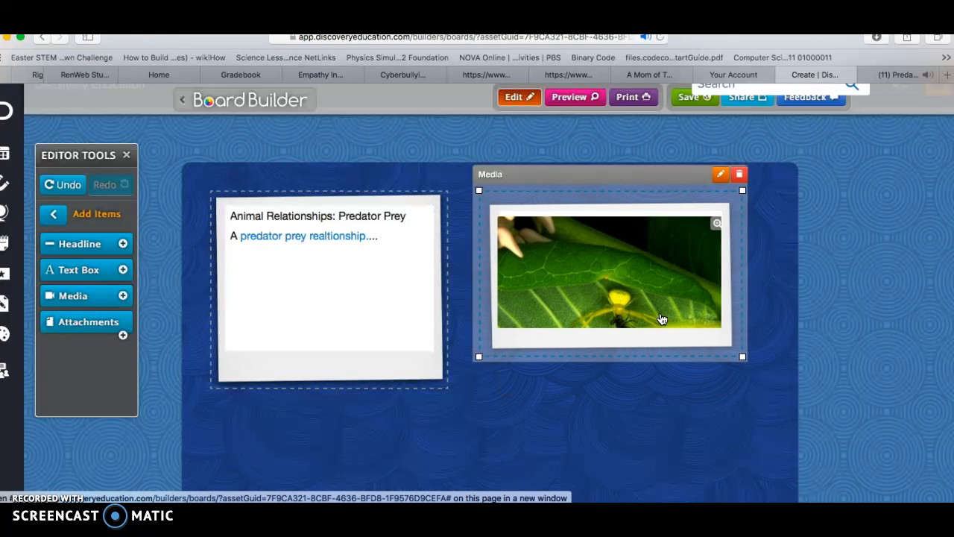
drag(742, 357, 764, 406)
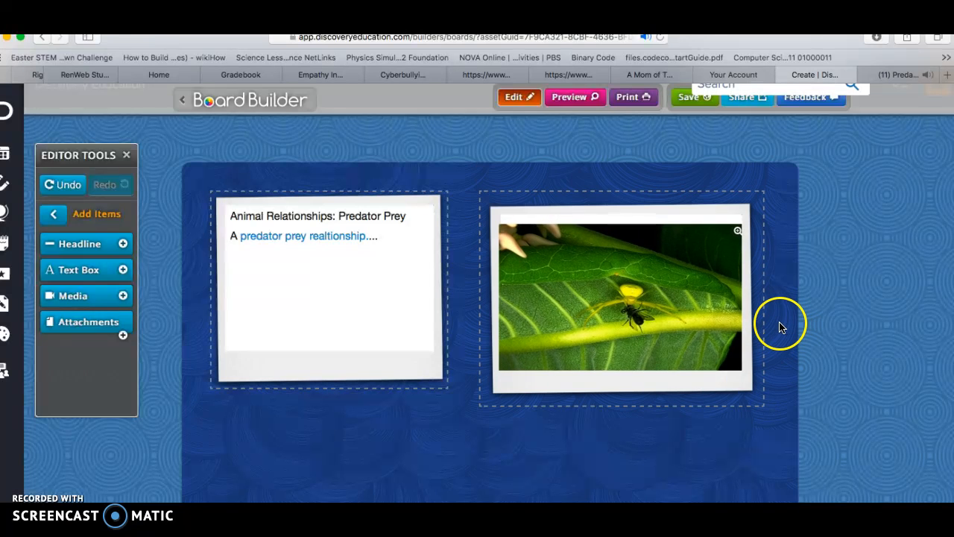
scroll(637, 298, down, 1)
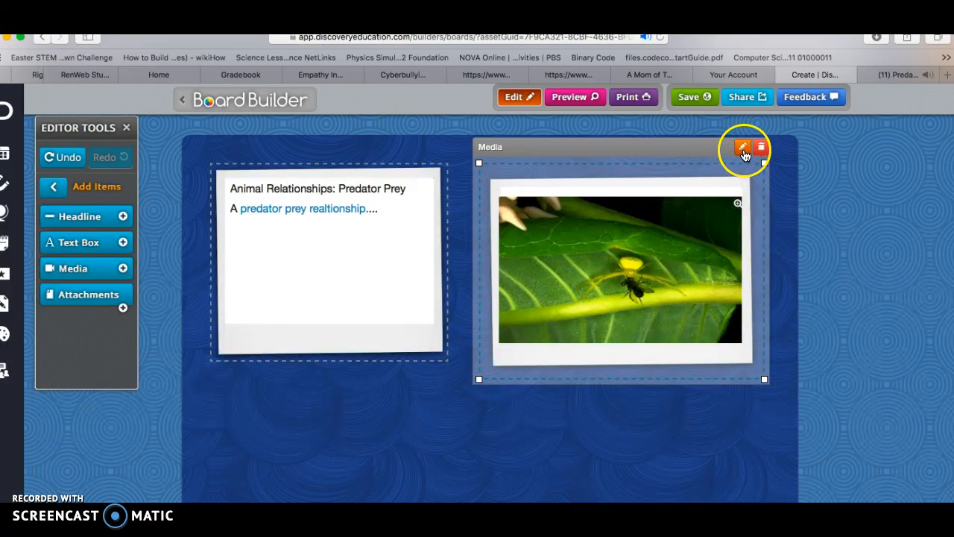
click(743, 149)
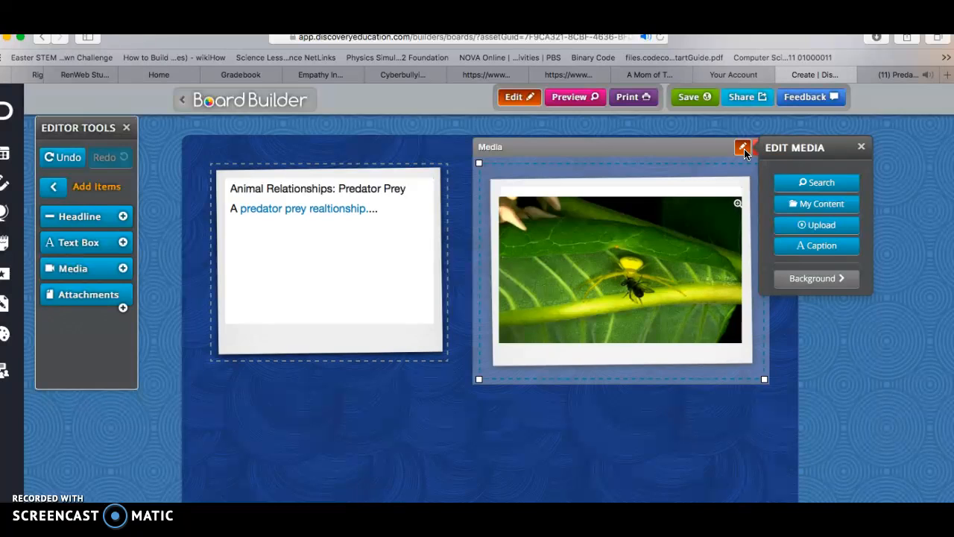
click(817, 250)
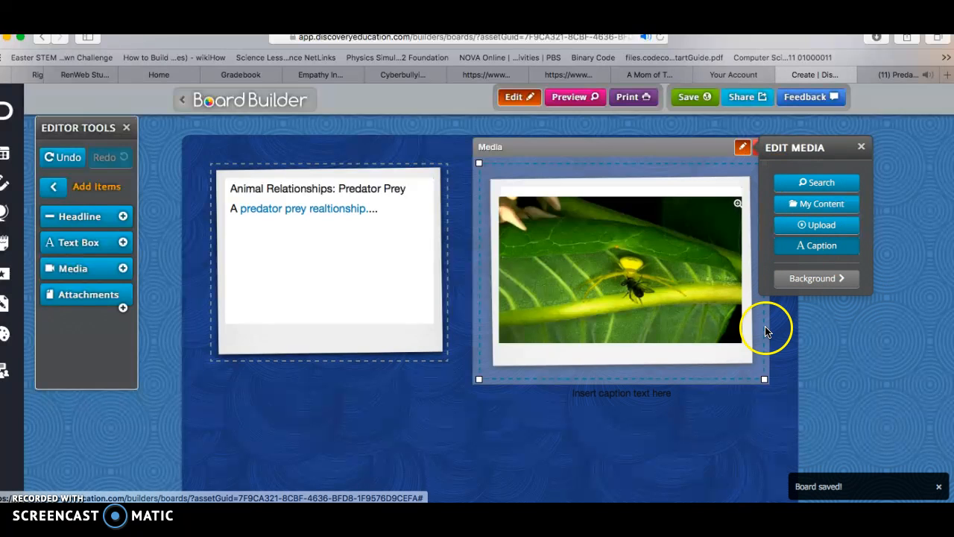
click(607, 395)
triple_click(608, 396)
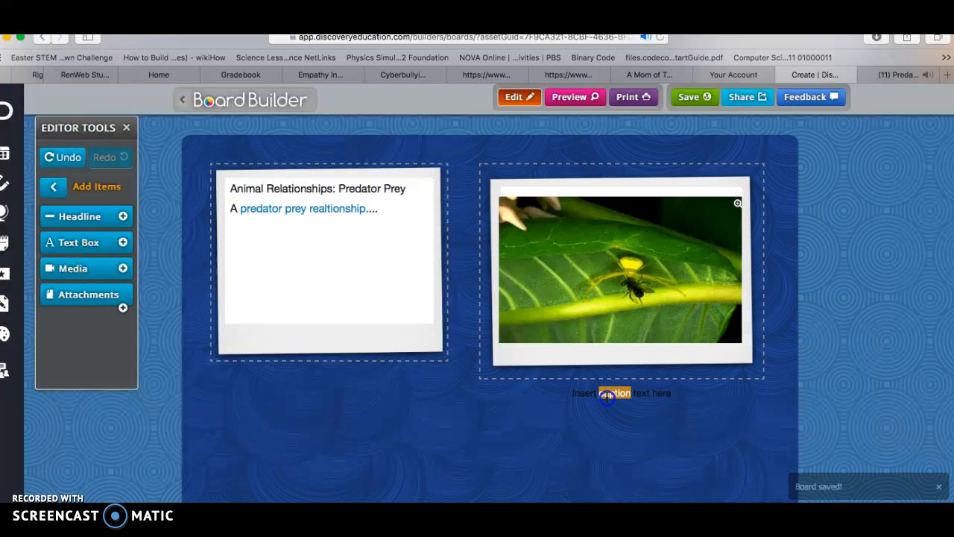
text(This ....spider is the pr)
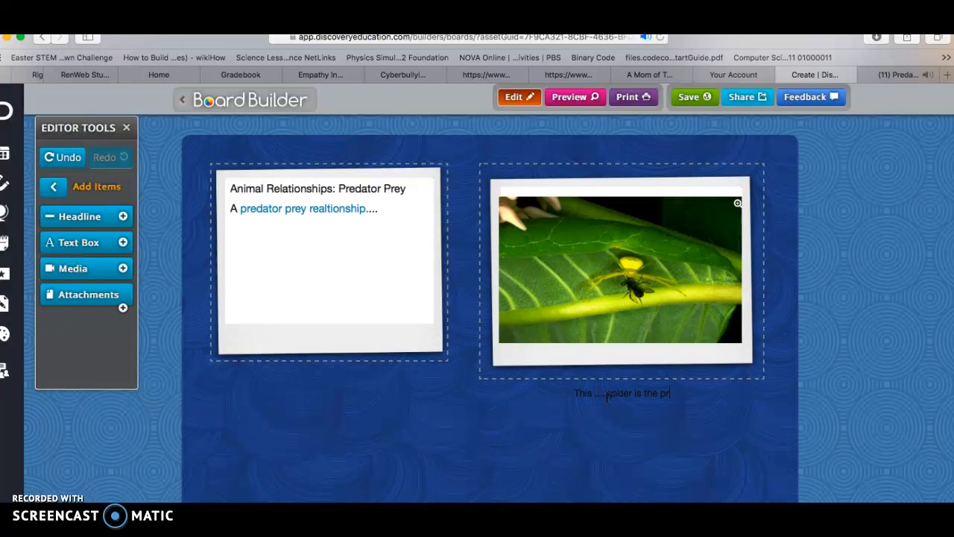
text(edator and...)
click(686, 249)
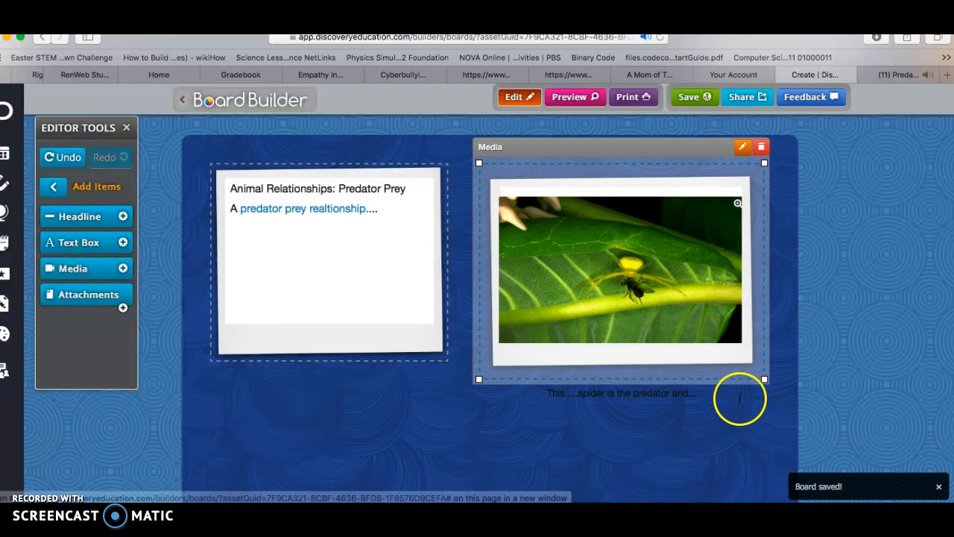
click(305, 221)
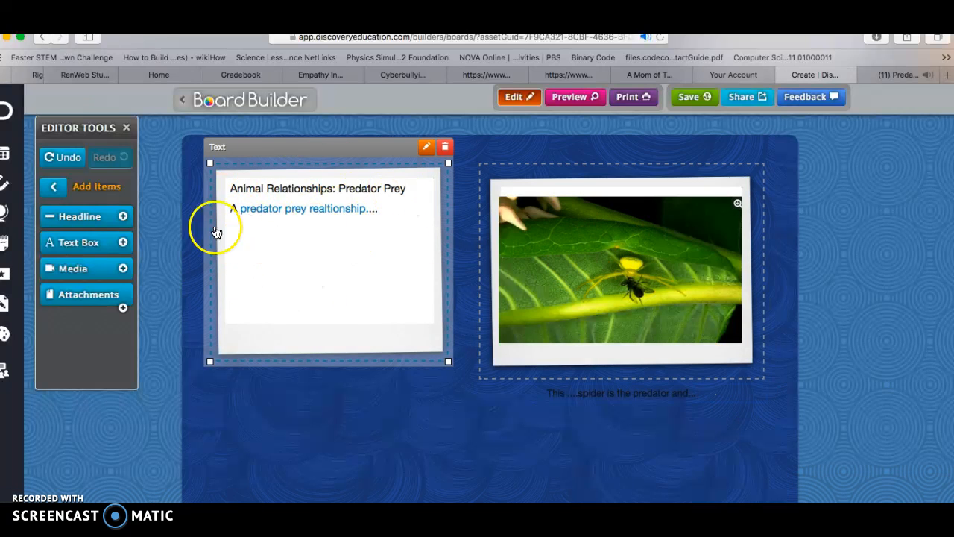
click(597, 262)
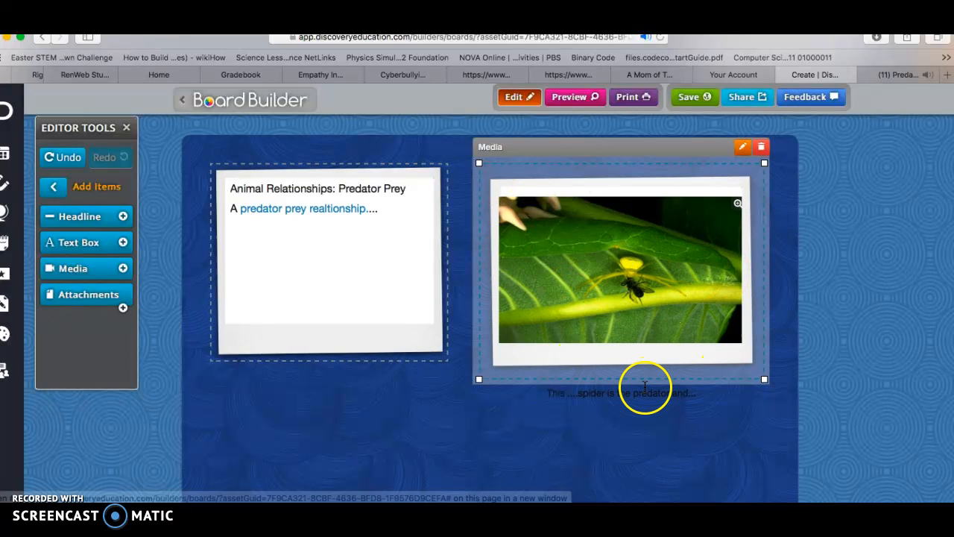
click(424, 336)
click(187, 256)
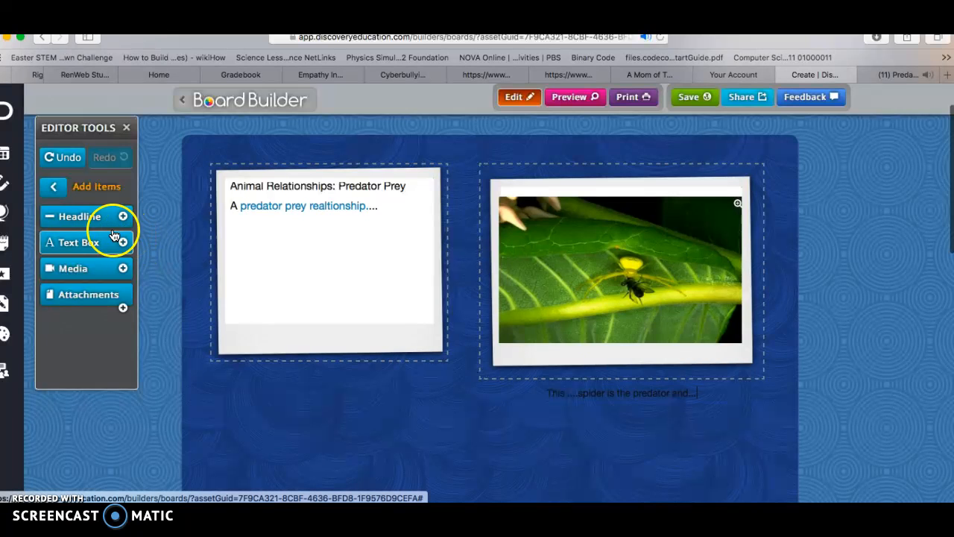
Add a headline to the board and give it the Teal Zig-zag background.
click(82, 215)
click(336, 266)
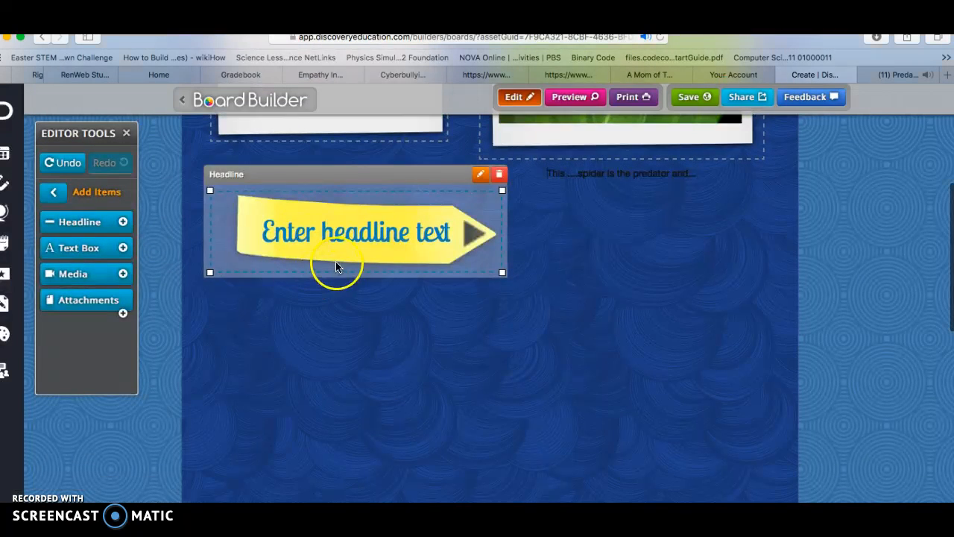
click(480, 176)
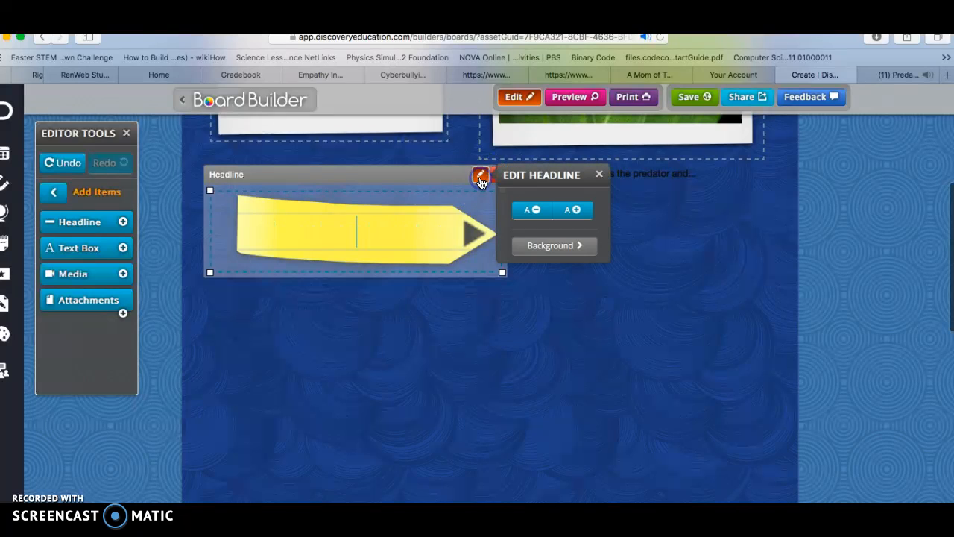
click(549, 245)
scroll(564, 271, down, 4)
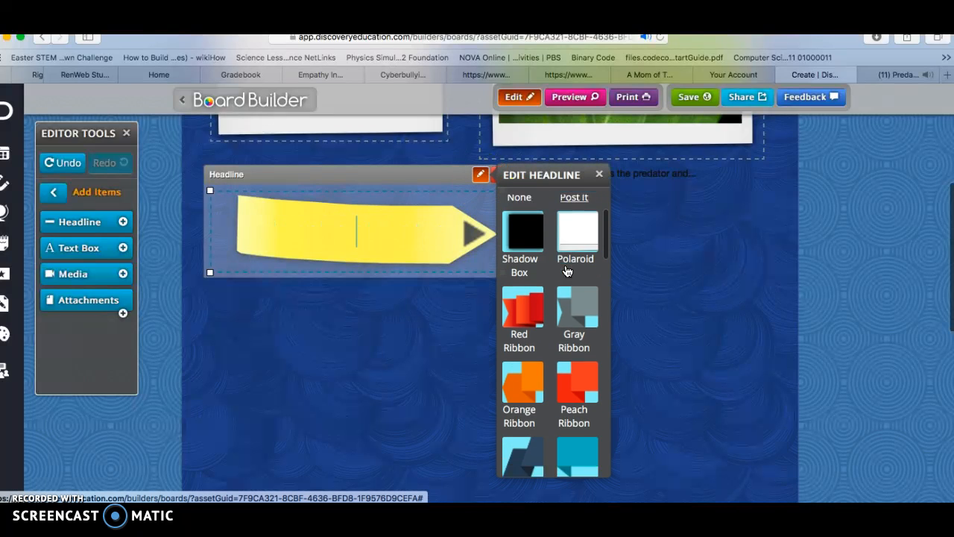
scroll(583, 249, down, 4)
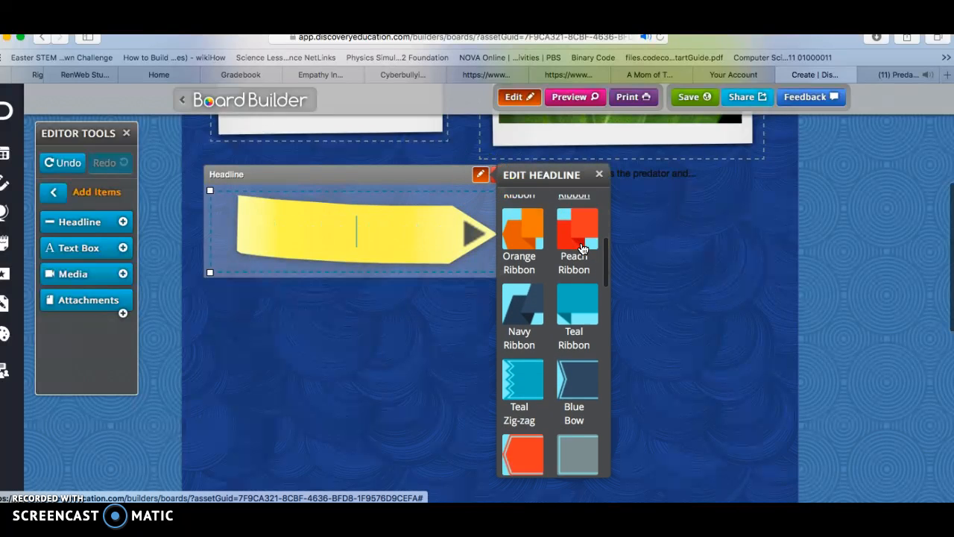
click(522, 336)
Enter "Animal Relationships" as the headline text and finish editing the headline.
click(366, 225)
text(Animal T)
key(BackSpace)
text(Relatio)
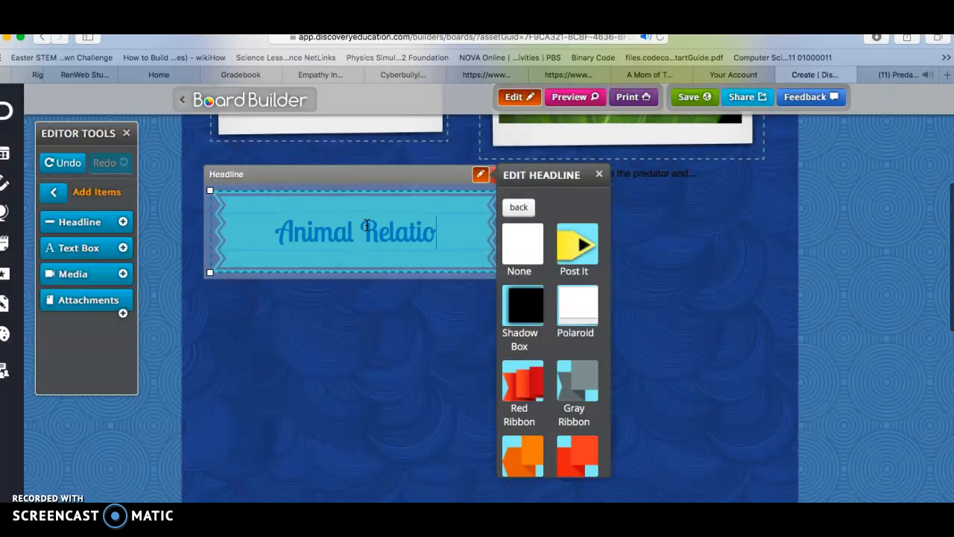
text(nships)
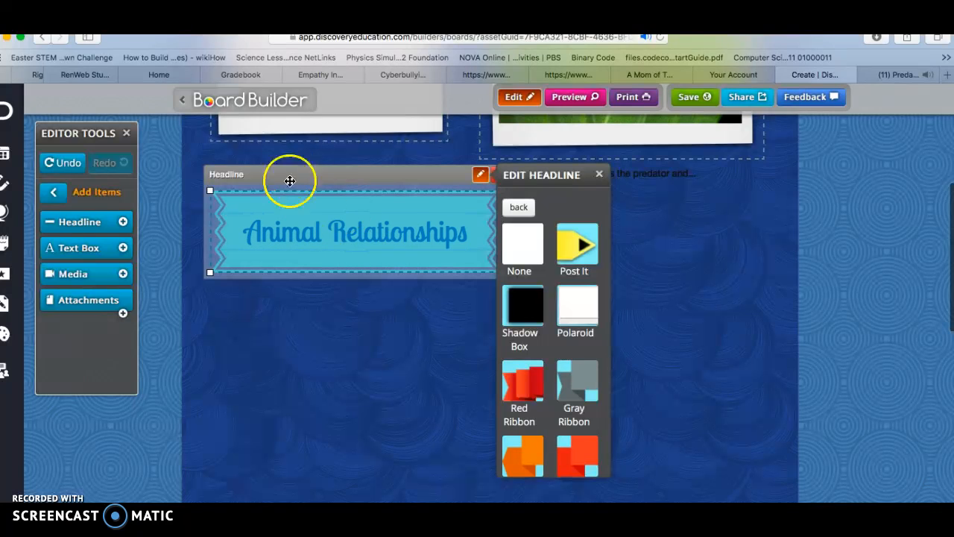
click(599, 174)
Move the Animal Relationships headline from below the text box up to the top of the board.
scroll(597, 277, up, 5)
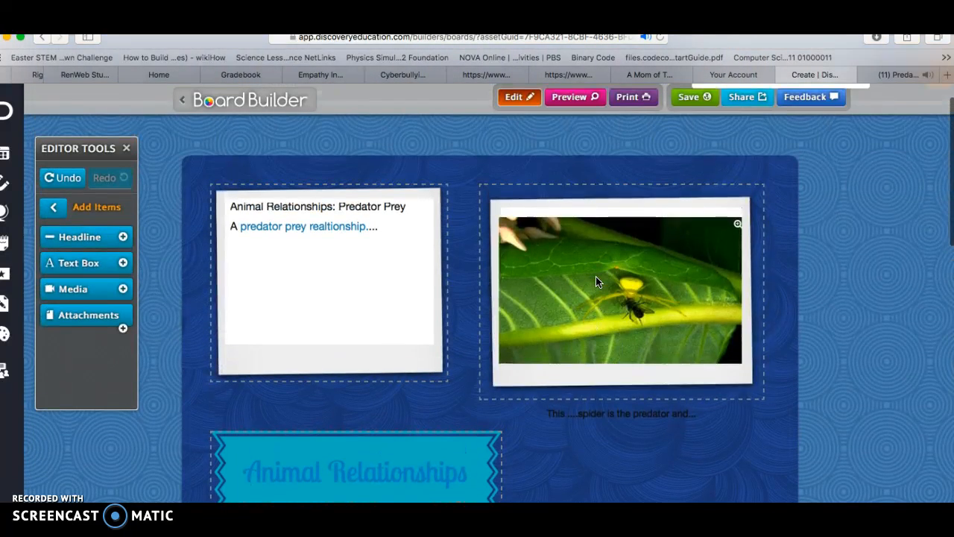
scroll(596, 276, down, 1)
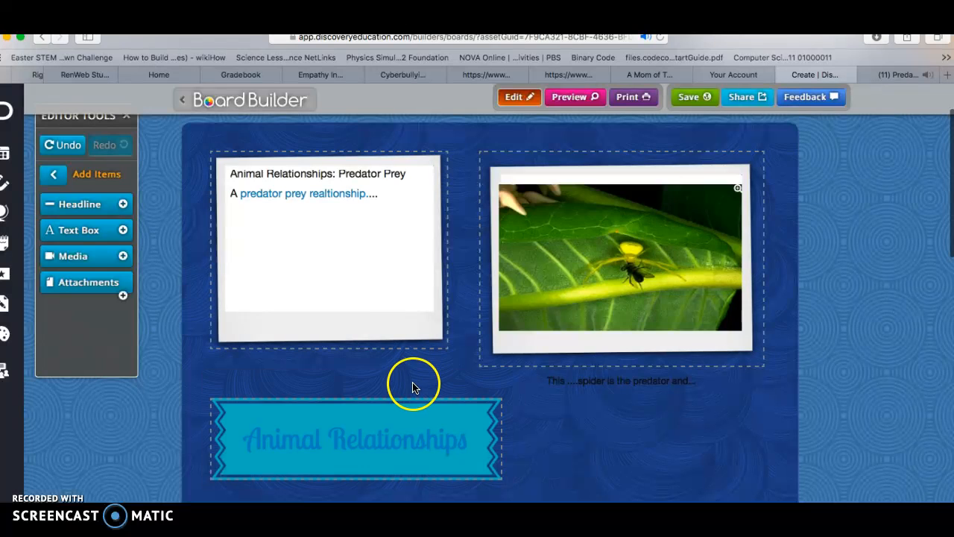
drag(412, 389, 439, 132)
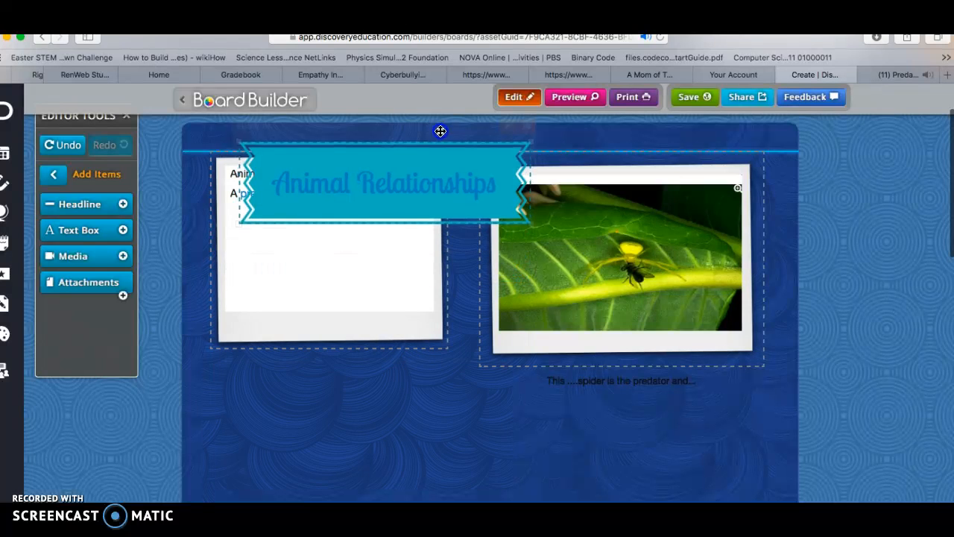
Move the text box and the spider image's media box down so both sit below the headline.
click(325, 298)
drag(335, 132, 324, 246)
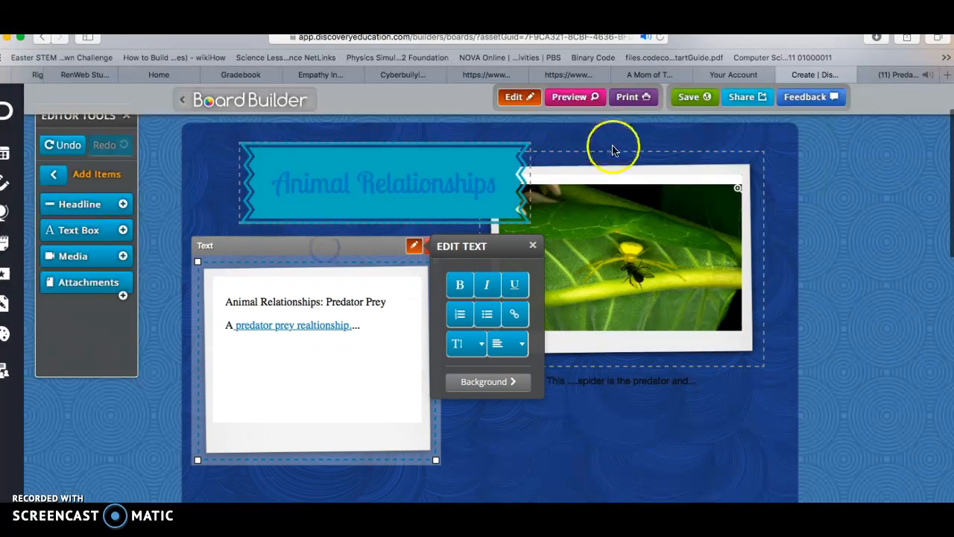
mouse_move(624, 189)
drag(626, 132, 648, 228)
Close the text box editing and center the Animal Relationships headline across the top of the board.
mouse_move(463, 195)
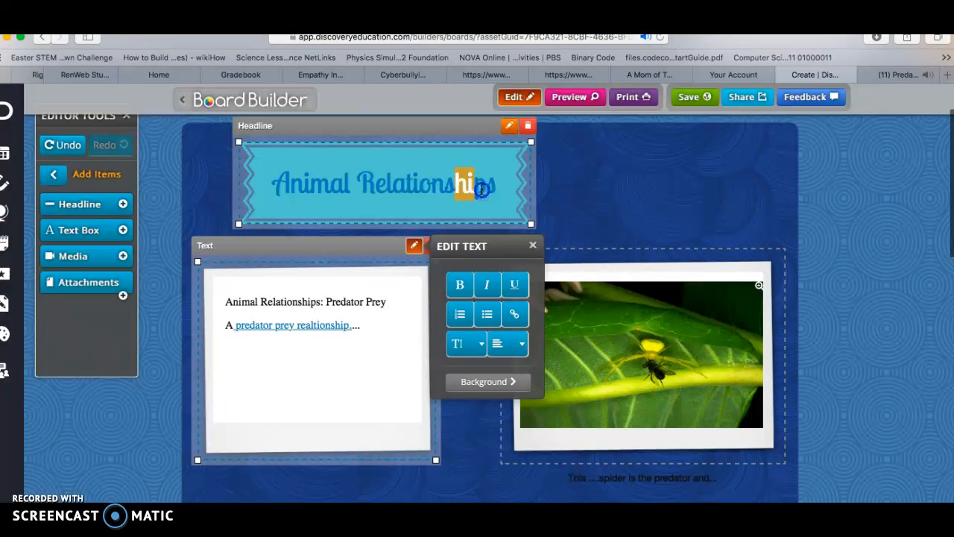
drag(481, 190, 483, 190)
click(451, 130)
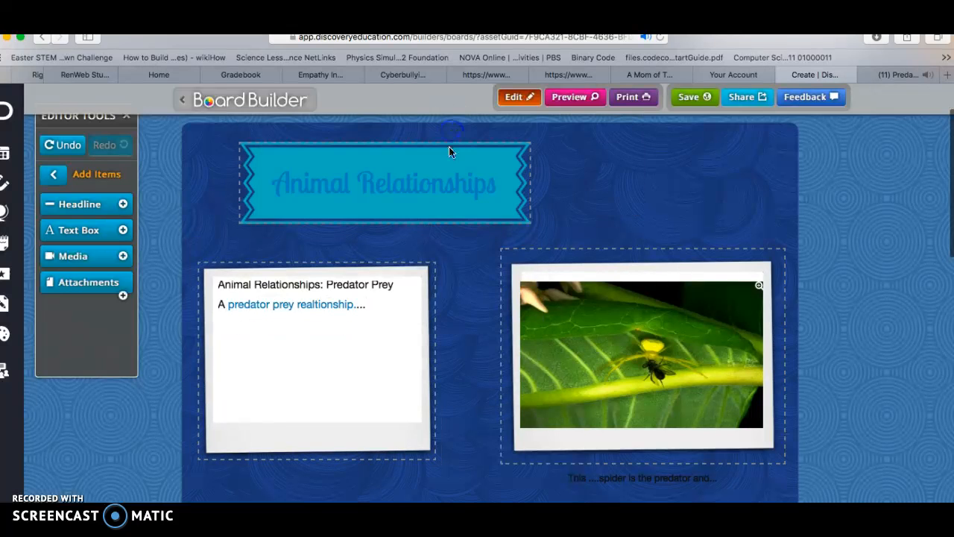
click(448, 152)
drag(480, 129, 553, 138)
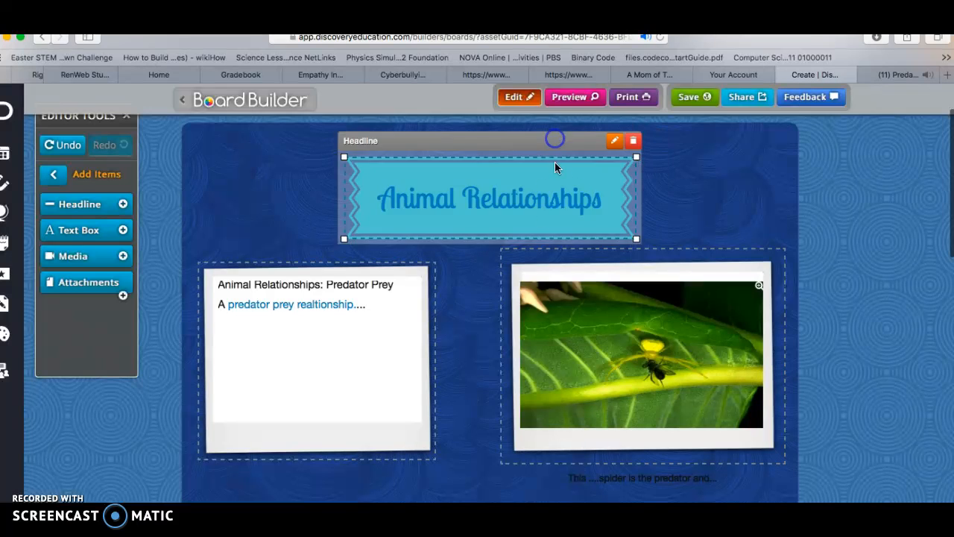
Move the spider image's media box slightly further down below the headline and deselect the board items.
click(594, 257)
drag(605, 231, 603, 249)
click(399, 245)
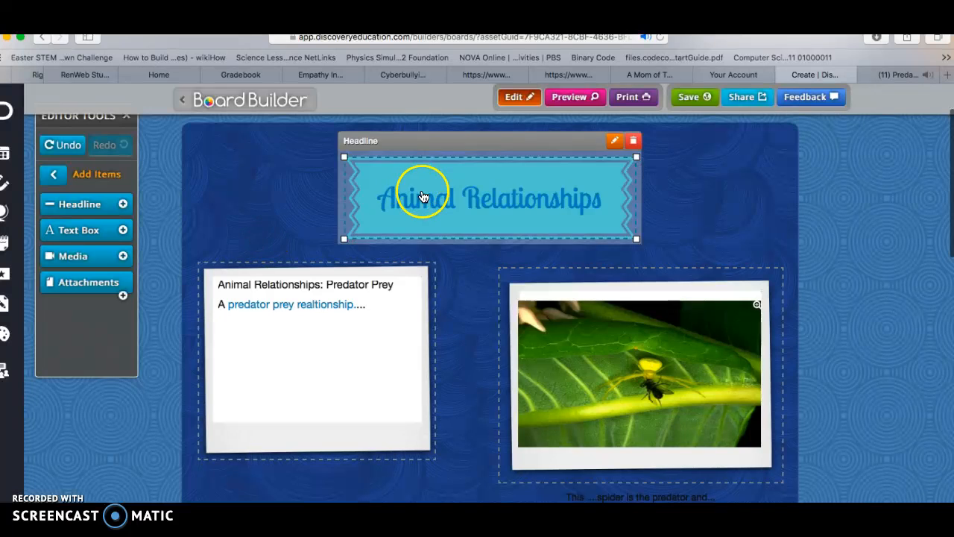
click(778, 202)
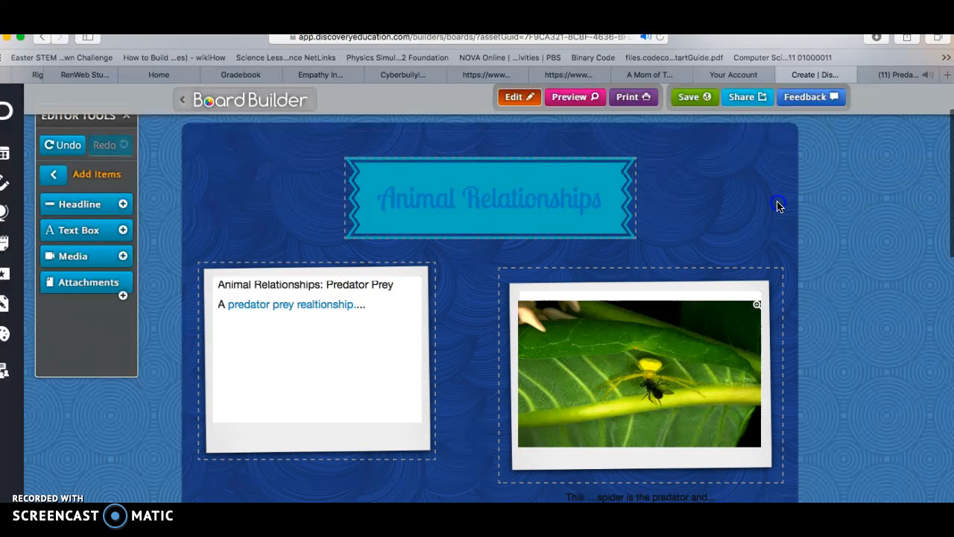
scroll(347, 396, down, 5)
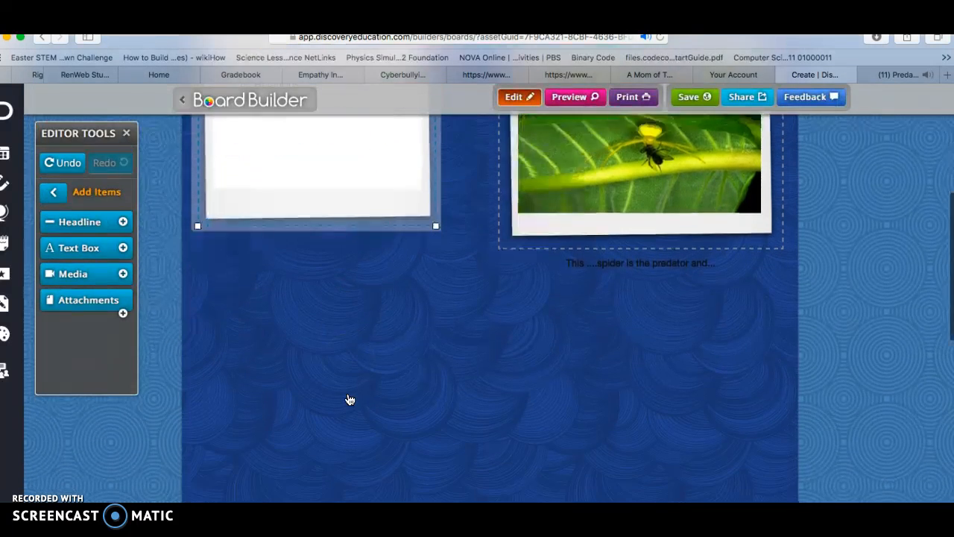
scroll(347, 398, up, 6)
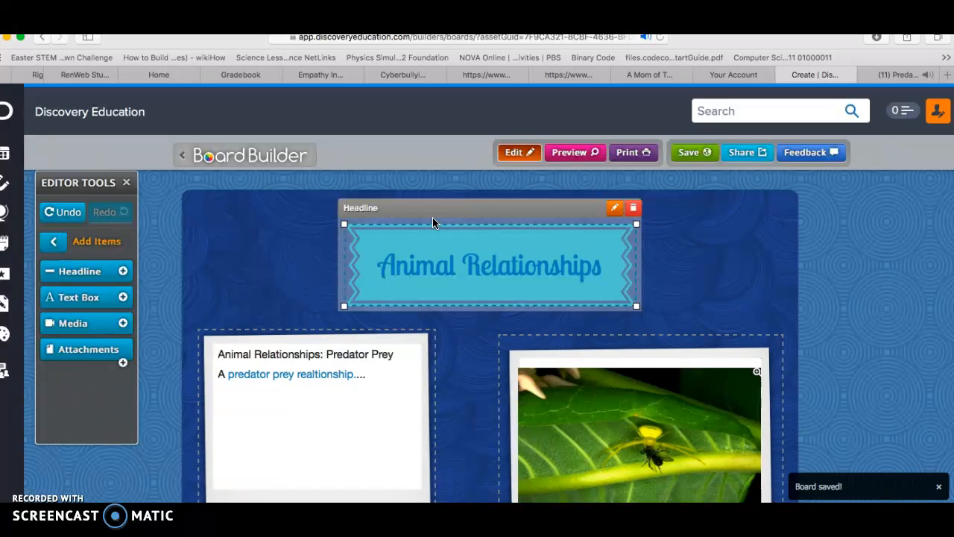
Save the Animal Relationships board and share it with the selected teacher for approval.
click(694, 152)
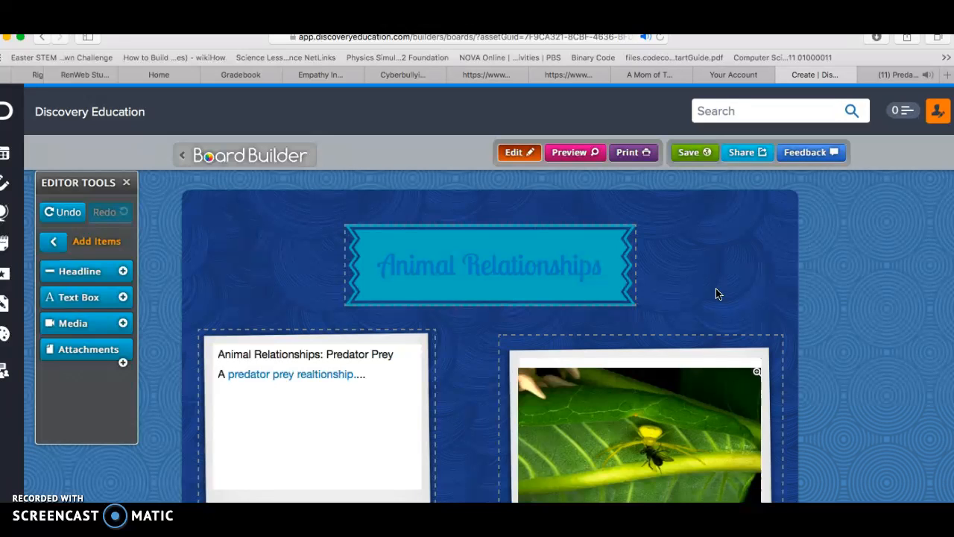
click(747, 154)
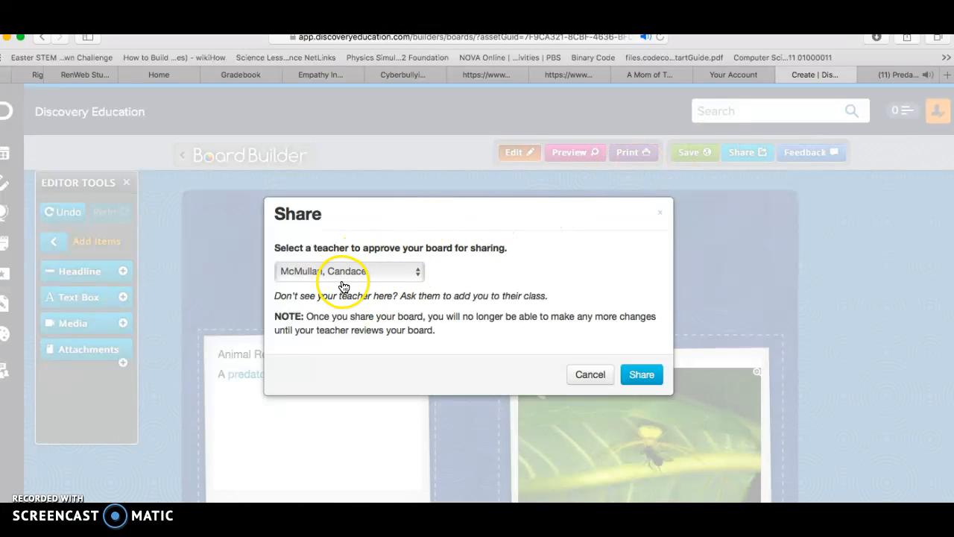
click(642, 374)
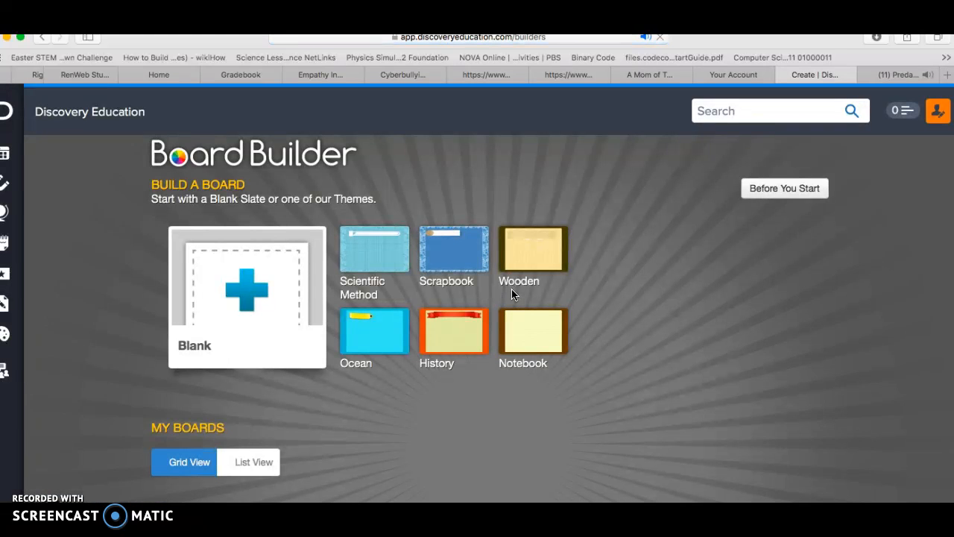
click(570, 333)
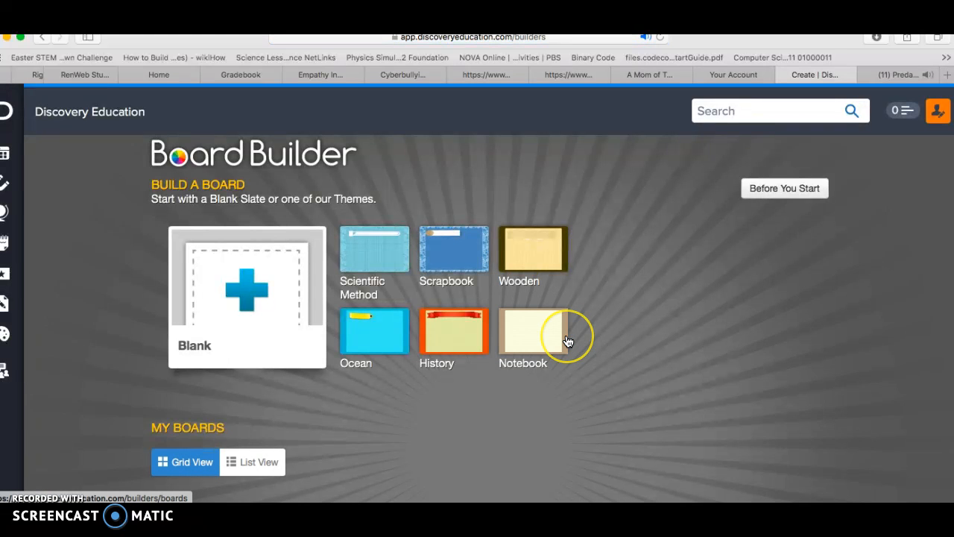
Find the shared Animal Relationships board under My Boards and bring up its available actions.
scroll(568, 336, down, 5)
scroll(568, 341, down, 1)
scroll(568, 341, up, 2)
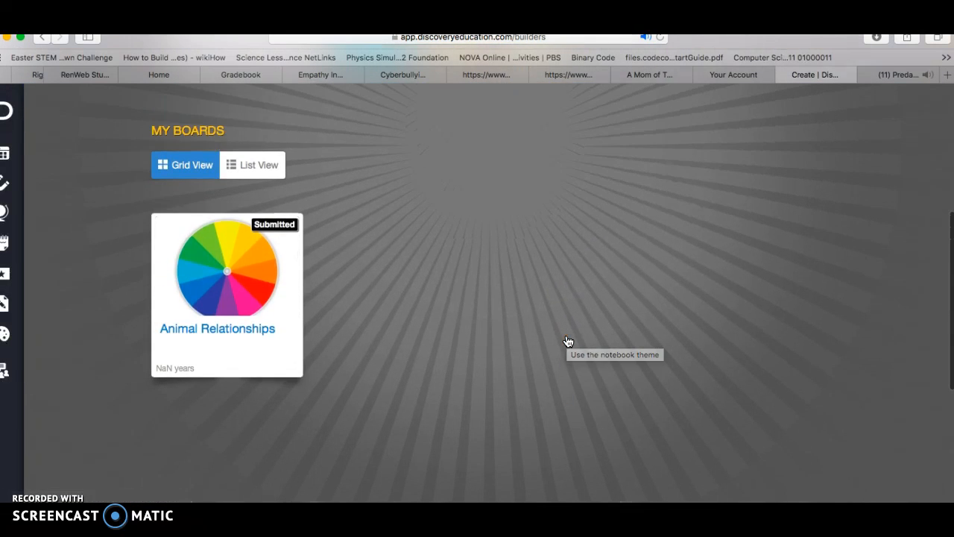
mouse_move(274, 313)
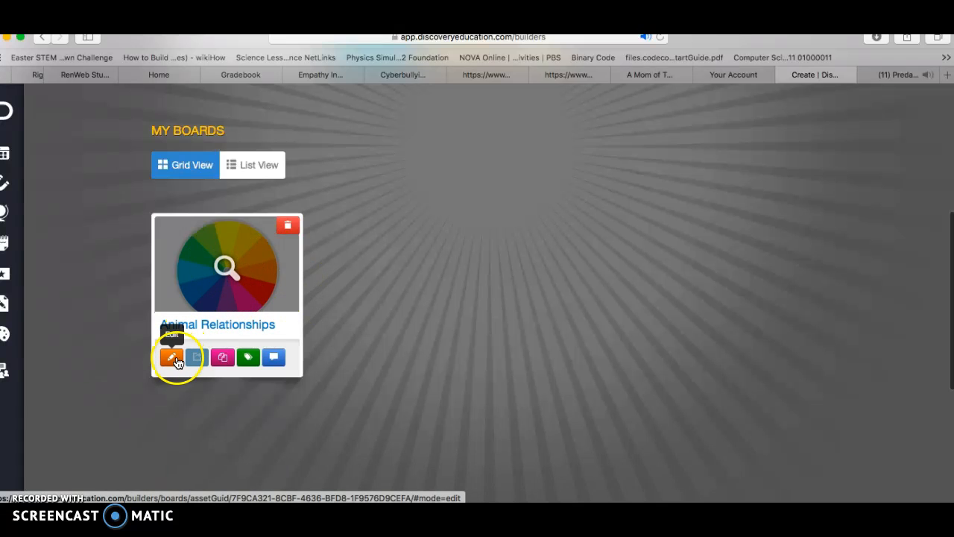